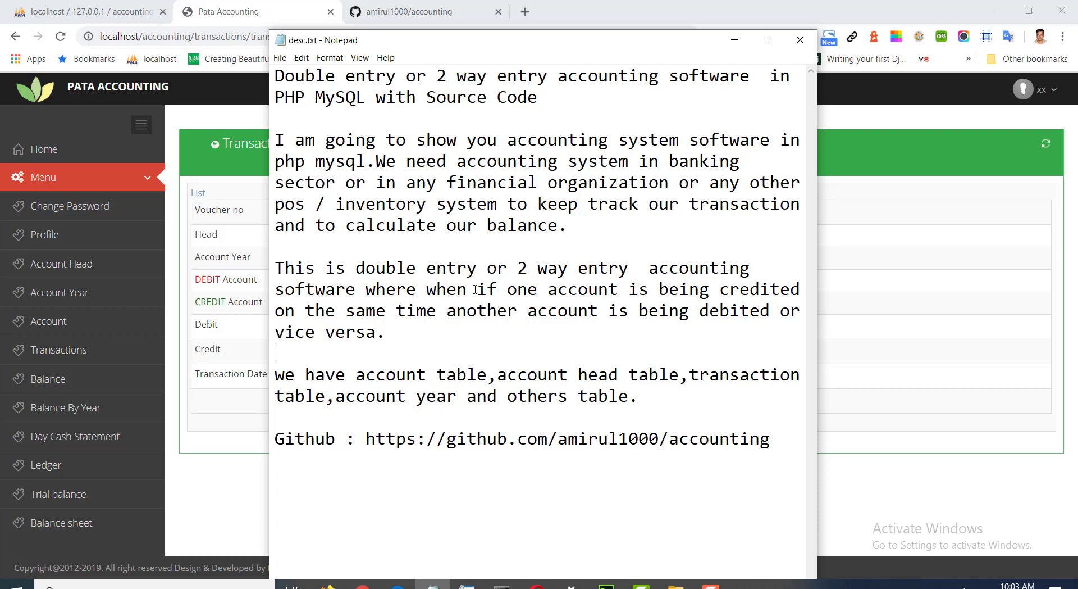
Switch to phpMyAdmin and examine the accounting database's account, account_year, balance, balance_year, head and transactions tables.
click(40, 7)
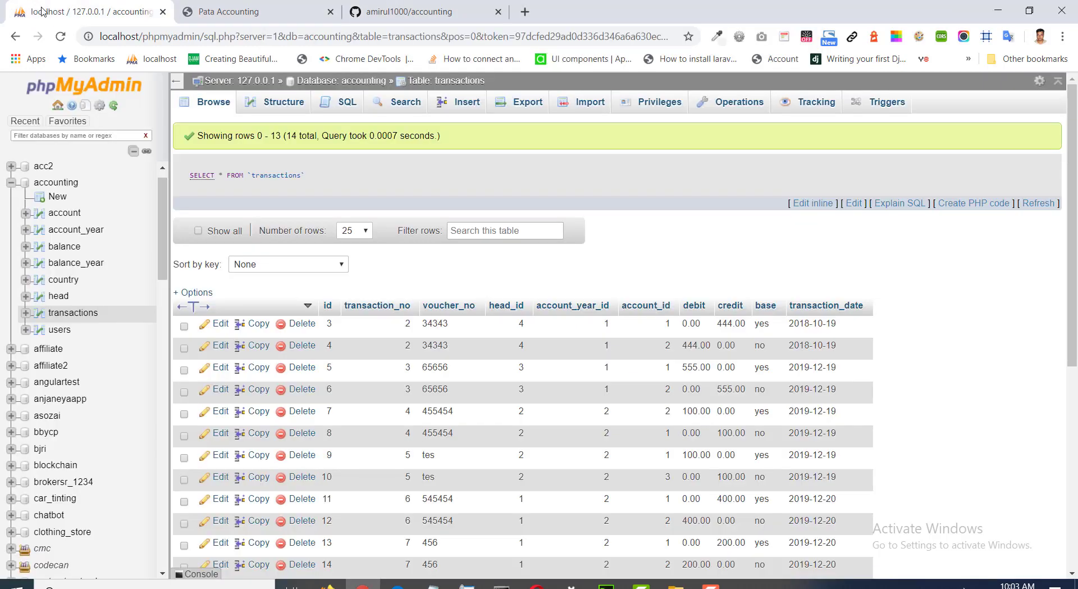
click(54, 184)
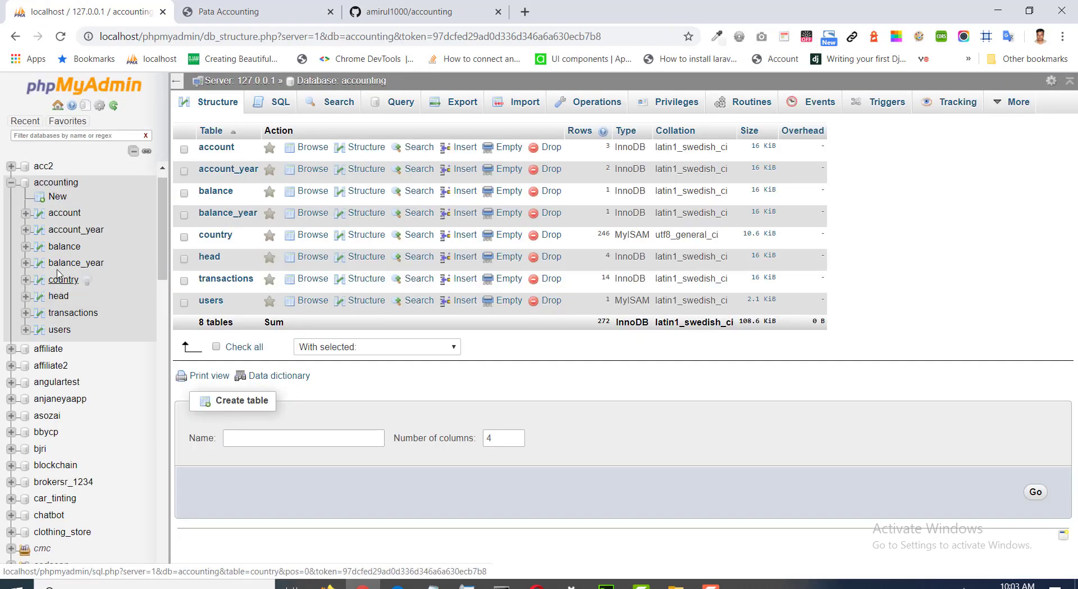
click(66, 214)
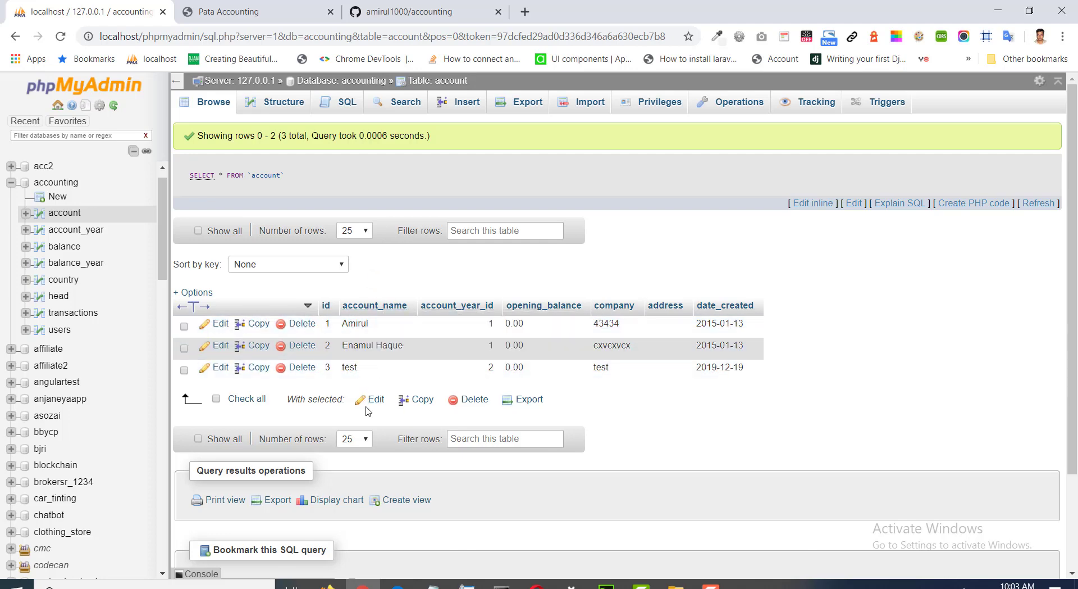
click(83, 231)
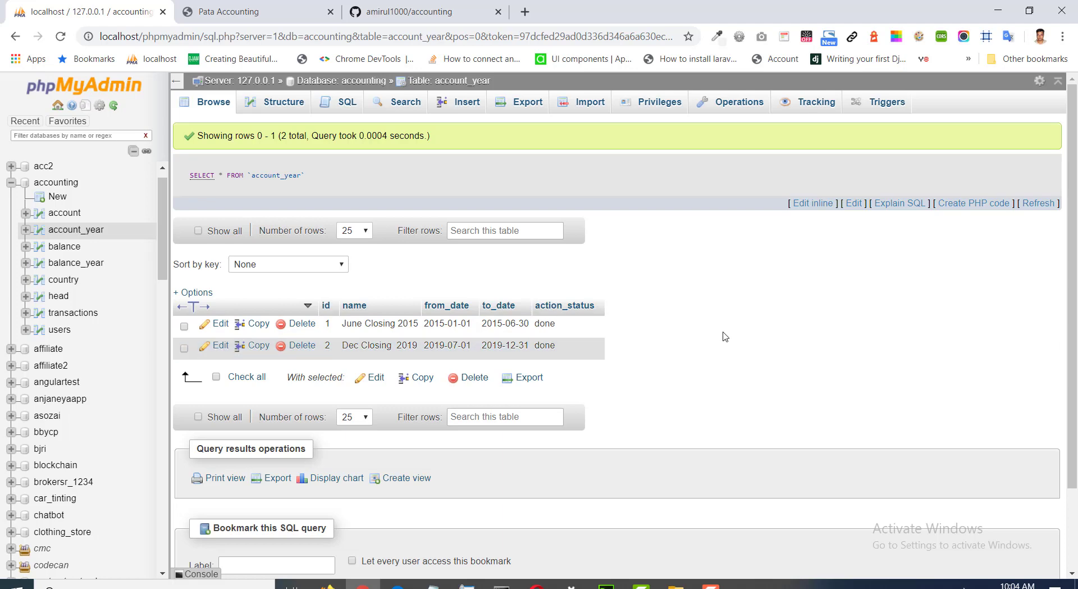
click(57, 248)
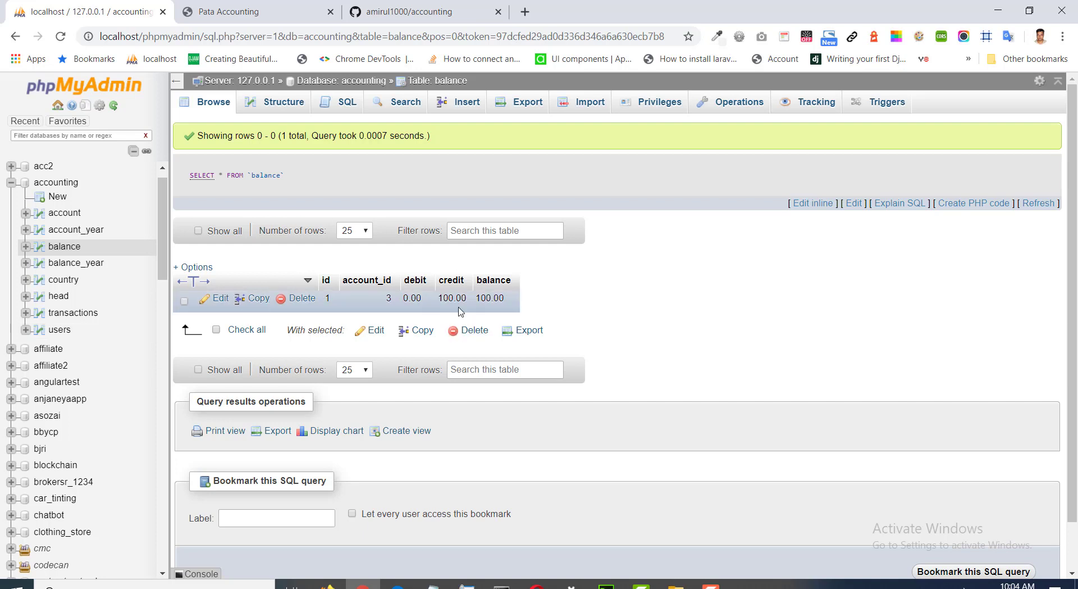
click(62, 267)
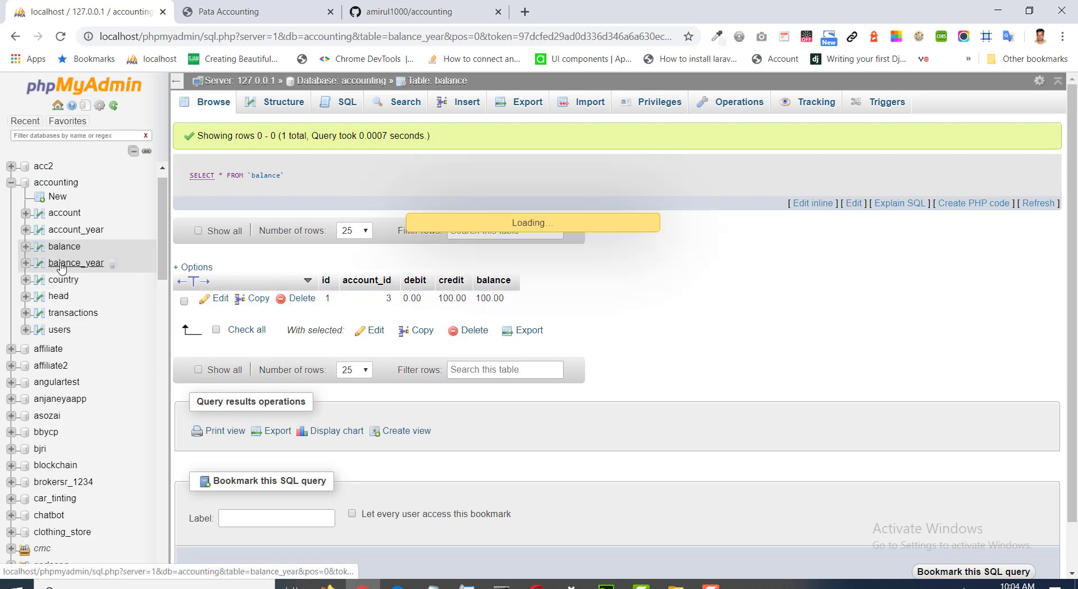
click(56, 298)
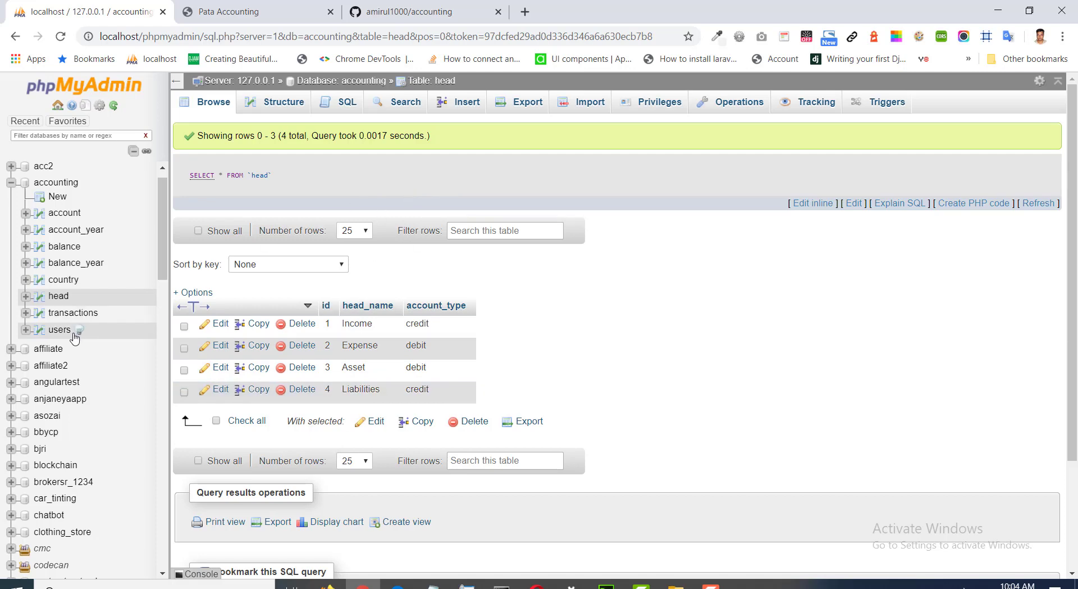
click(56, 317)
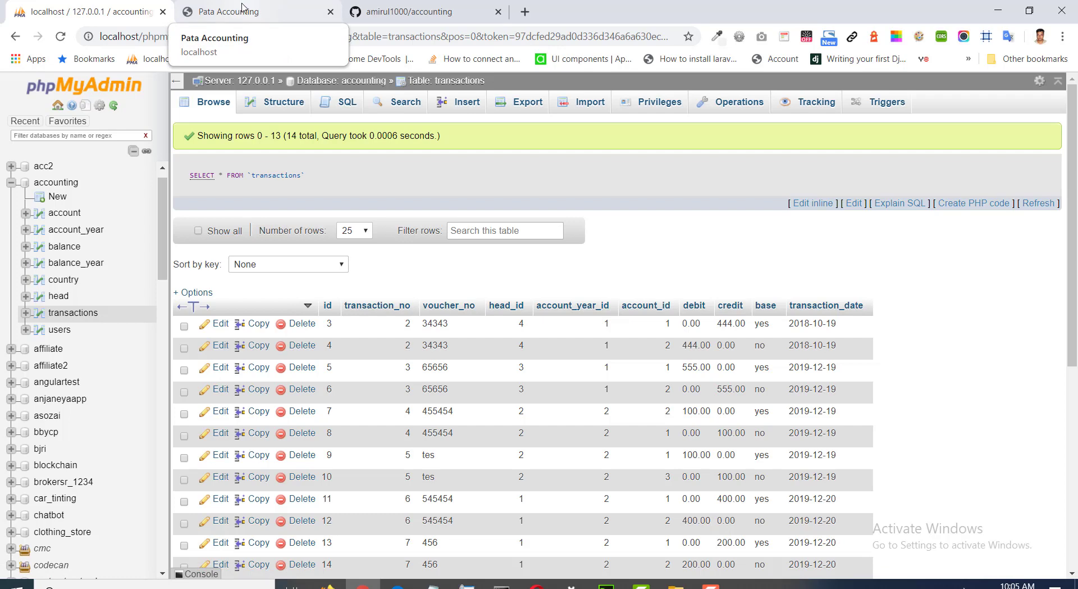
Switch to the Pata Accounting site and review its Account Head, Account Year and Account lists.
click(240, 9)
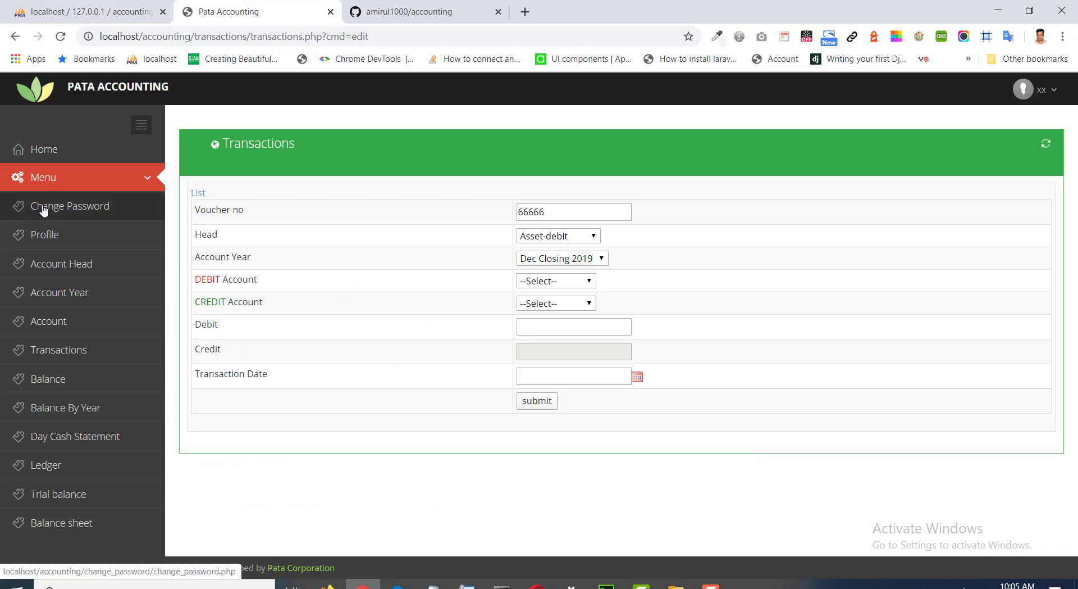
click(56, 268)
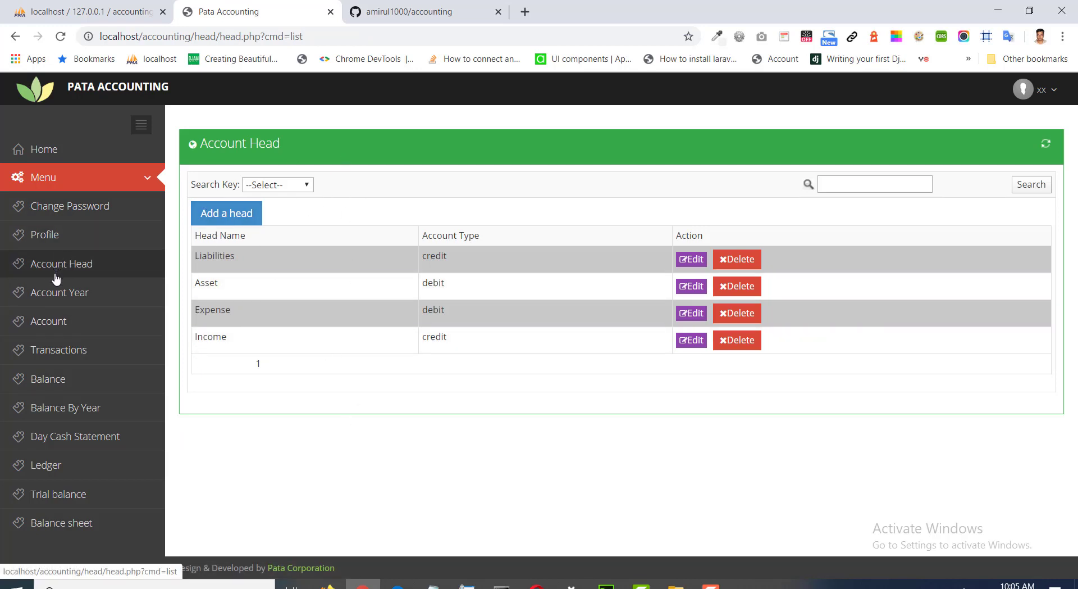
click(63, 297)
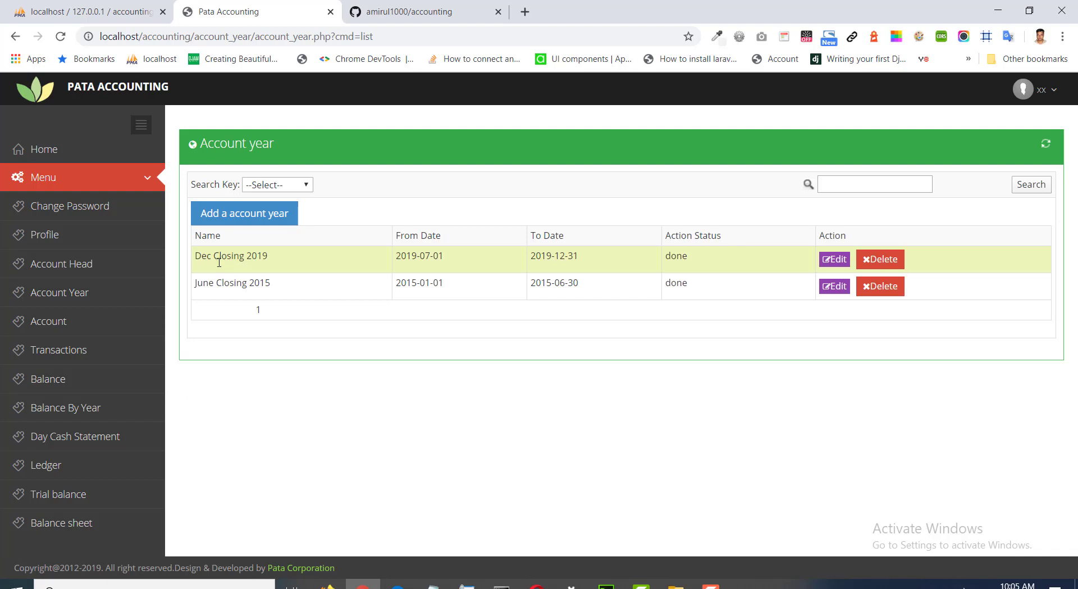
triple_click(228, 284)
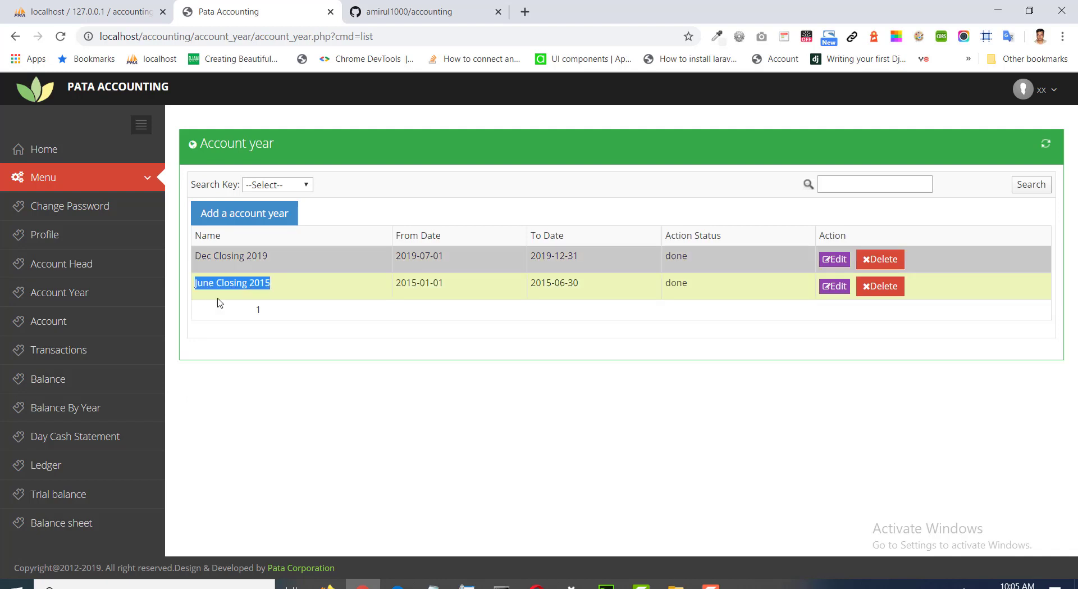
click(44, 326)
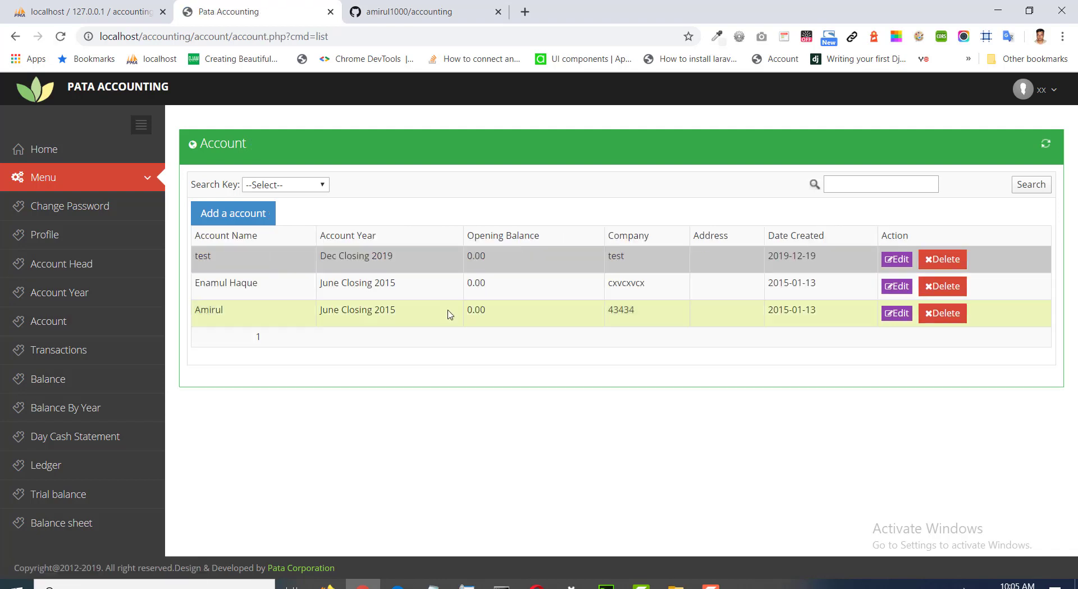
Start a new transaction with voucher number 23455 and the Income-credit head.
click(72, 361)
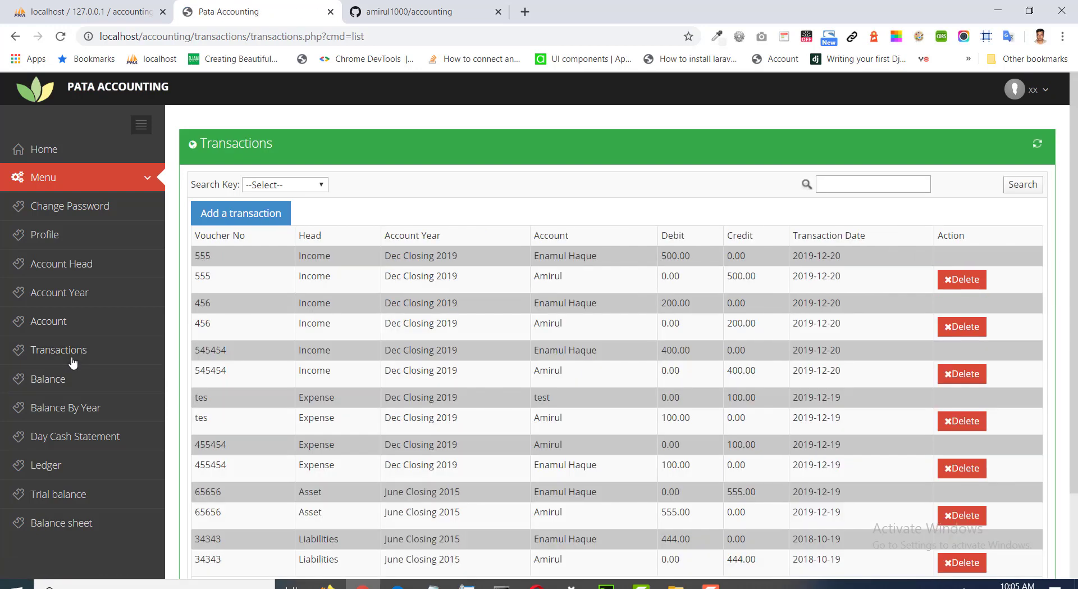
click(242, 220)
click(1056, 451)
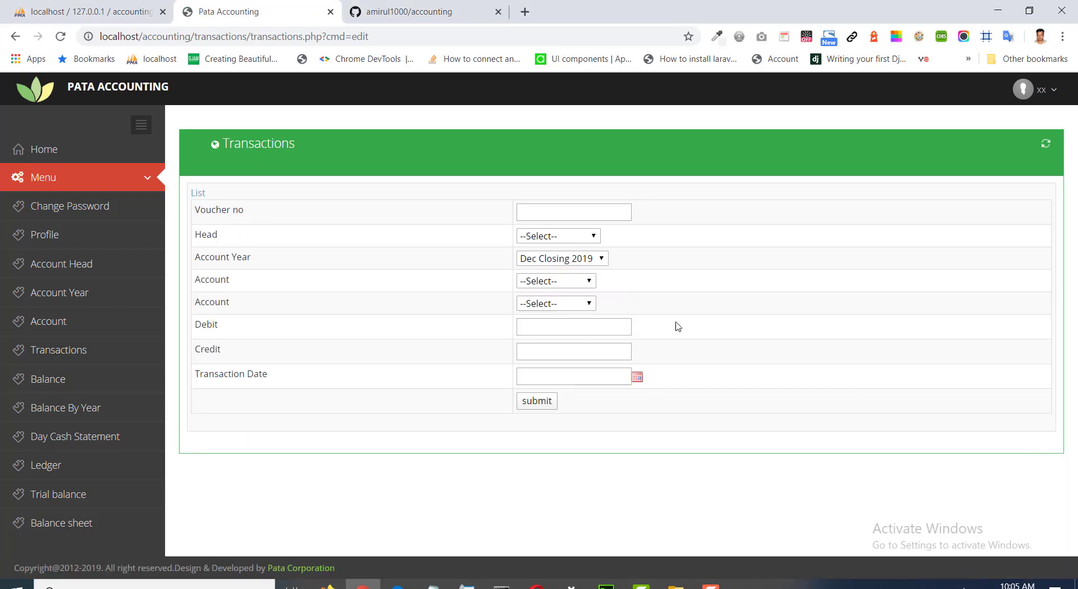
click(553, 214)
text(23455)
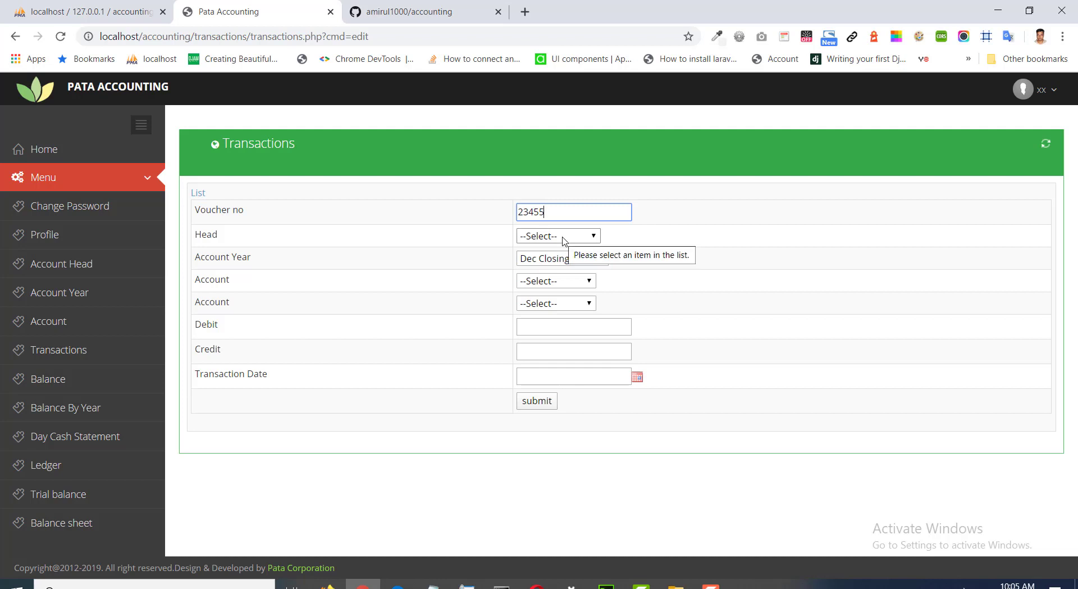
click(562, 236)
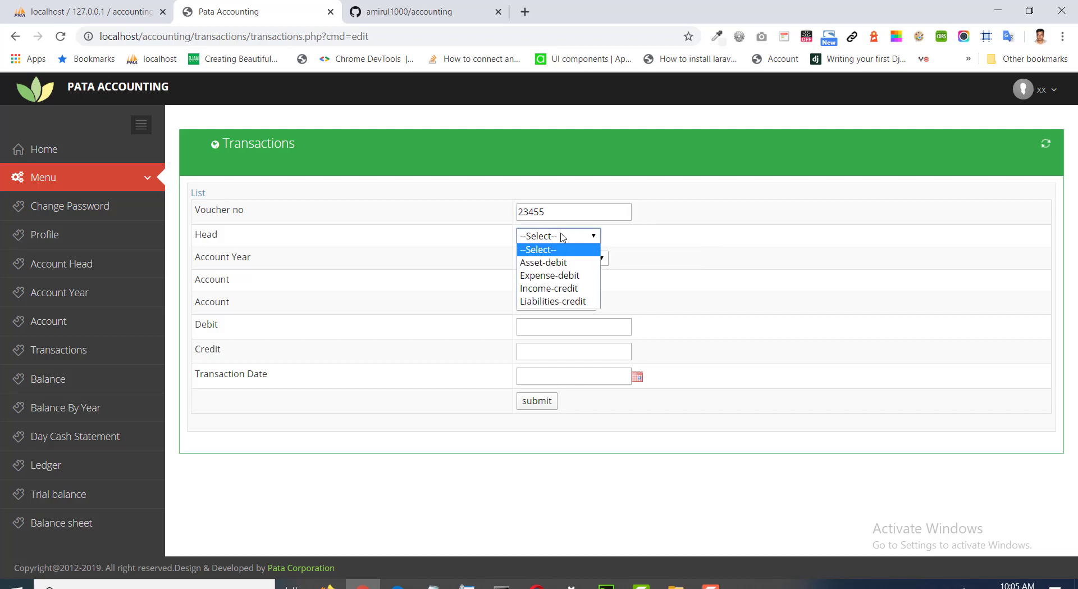
click(562, 293)
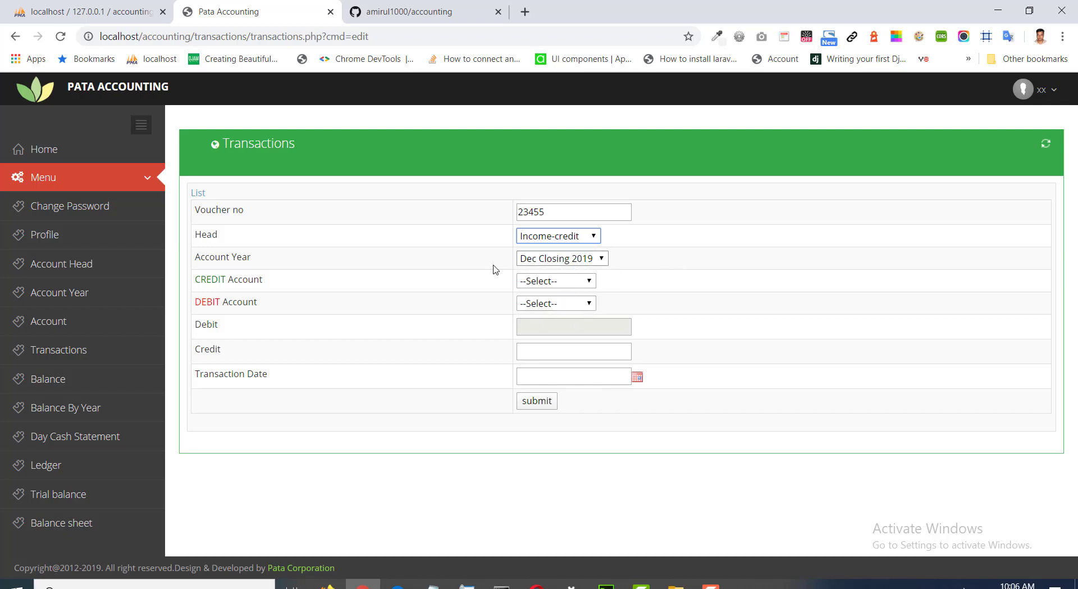
Choose the first listed account for credit and the second for debit, and enter a credit amount of 500.
click(568, 282)
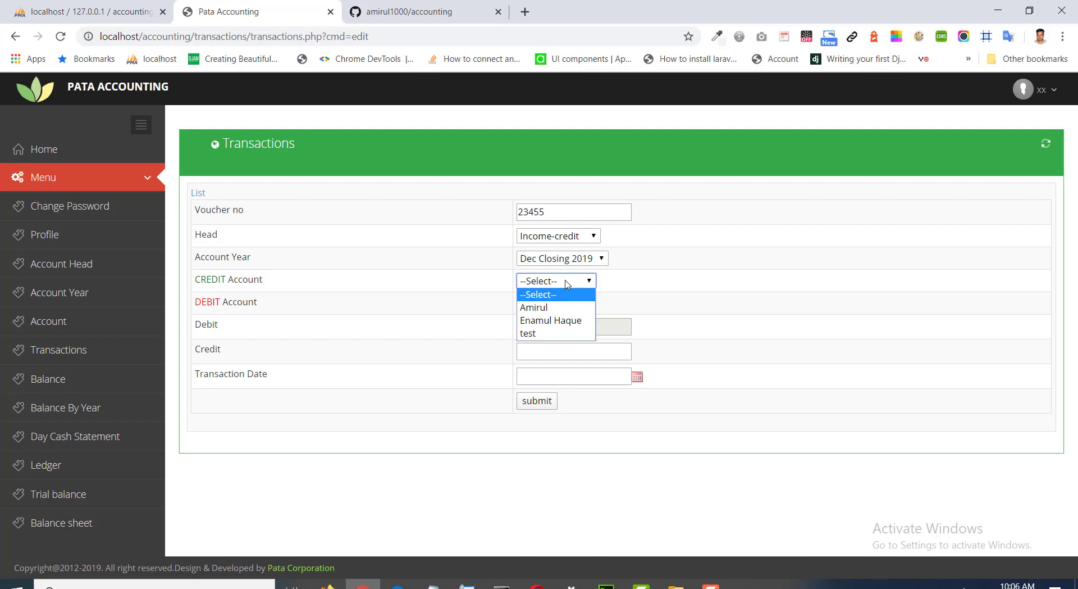
click(552, 312)
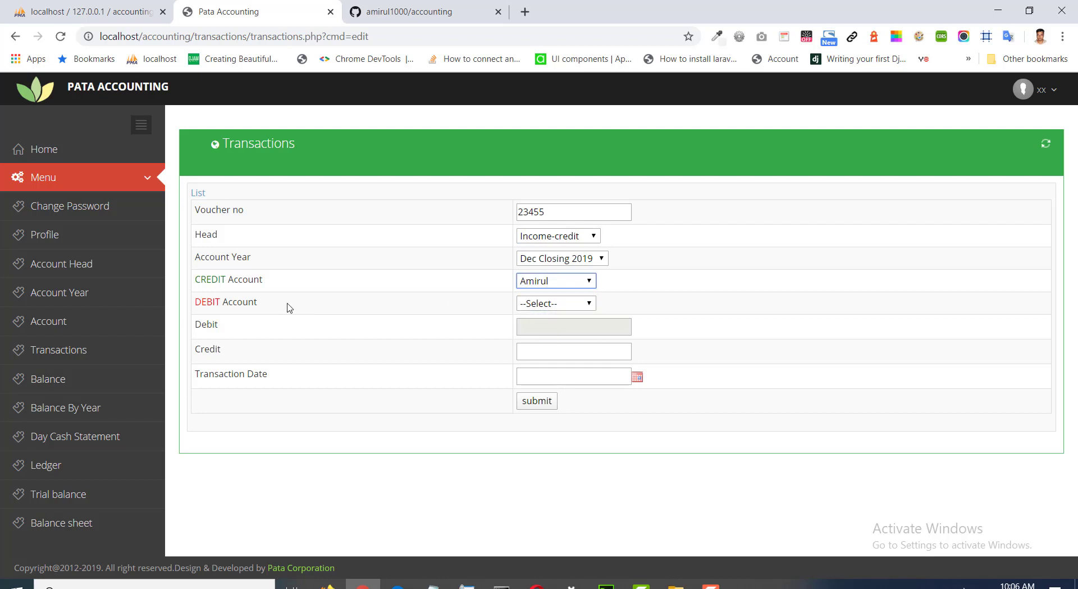
click(553, 304)
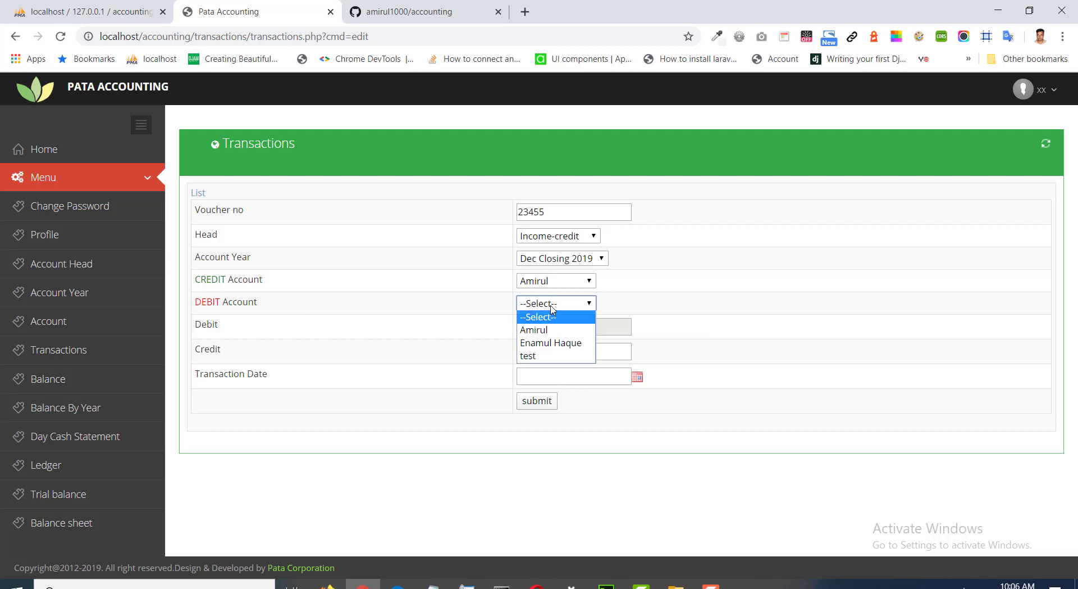
click(559, 350)
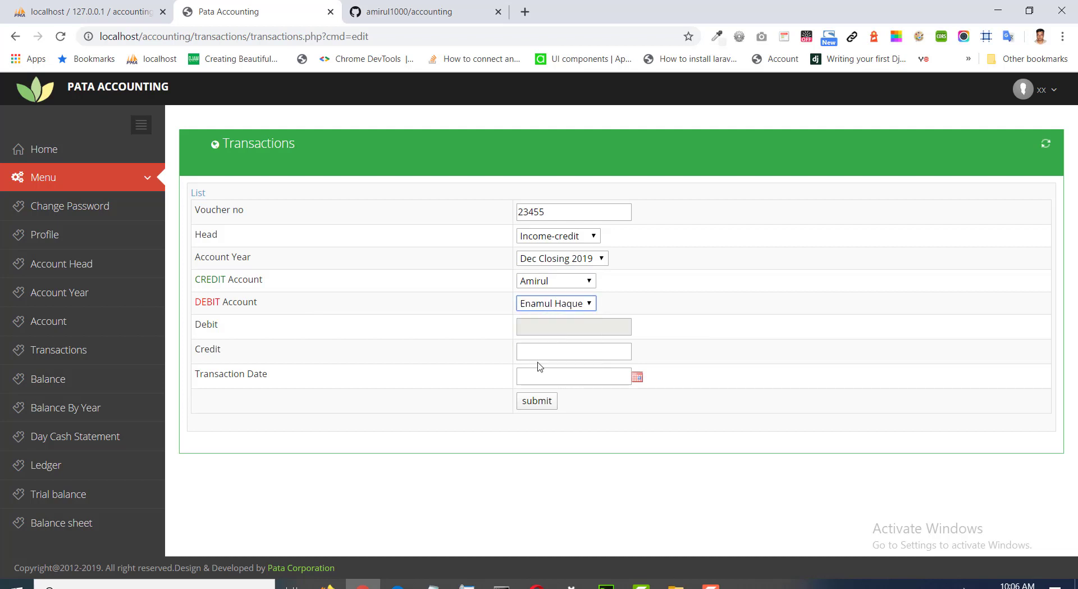
click(541, 353)
text(500)
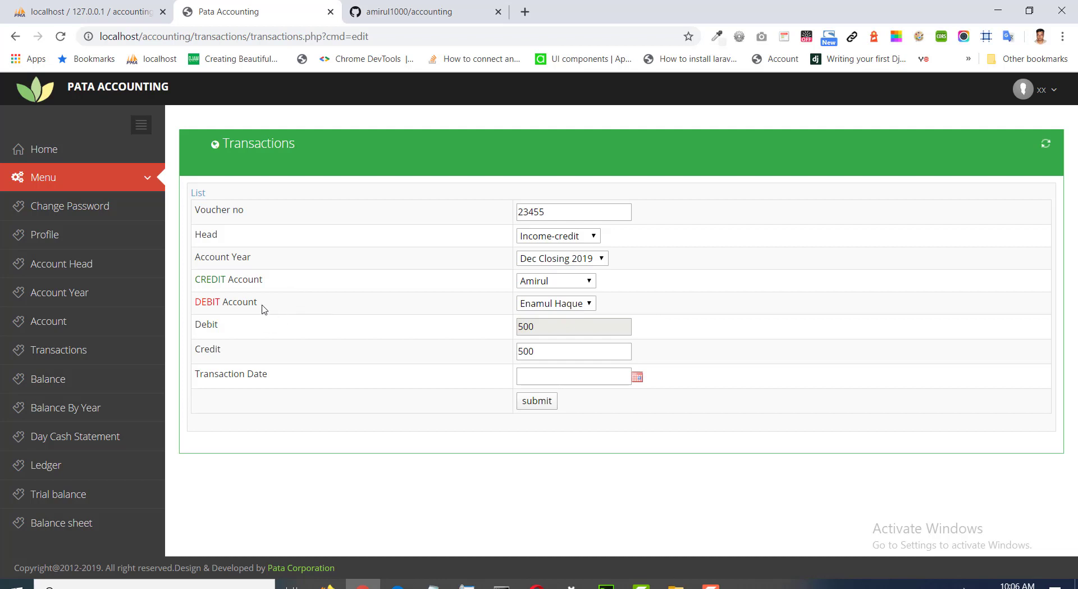
Check the credit account choices, try the Expense-debit head on the transaction, and set it back to Income-credit.
click(553, 282)
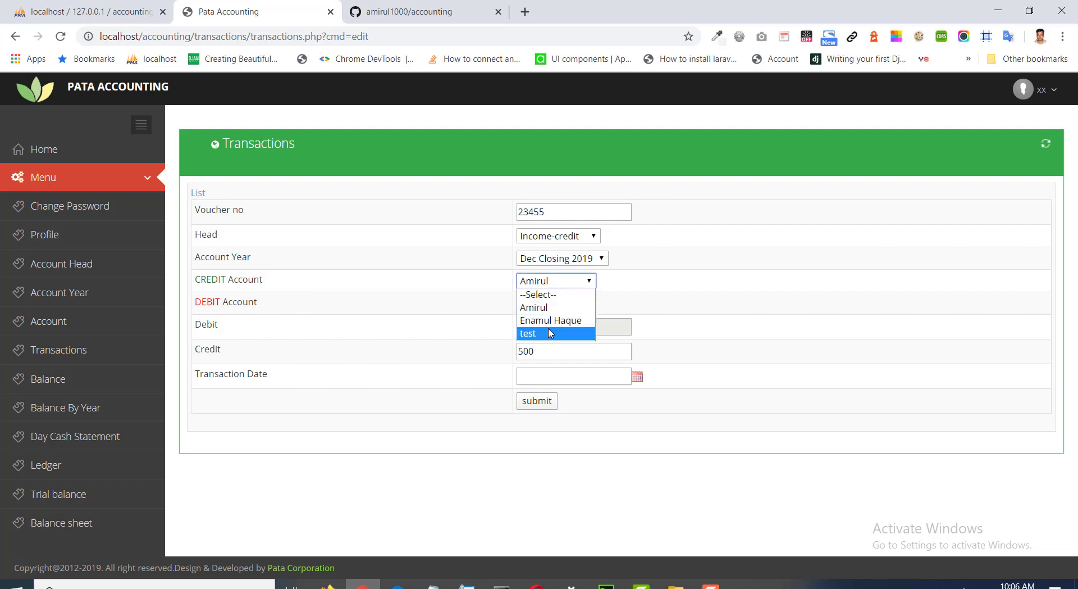
click(428, 294)
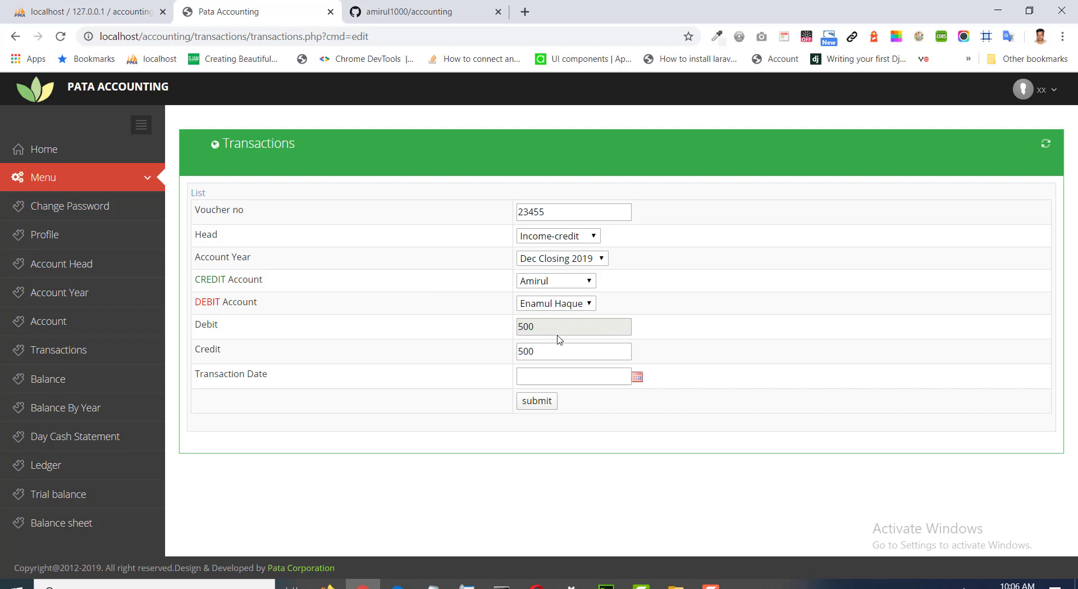
click(555, 239)
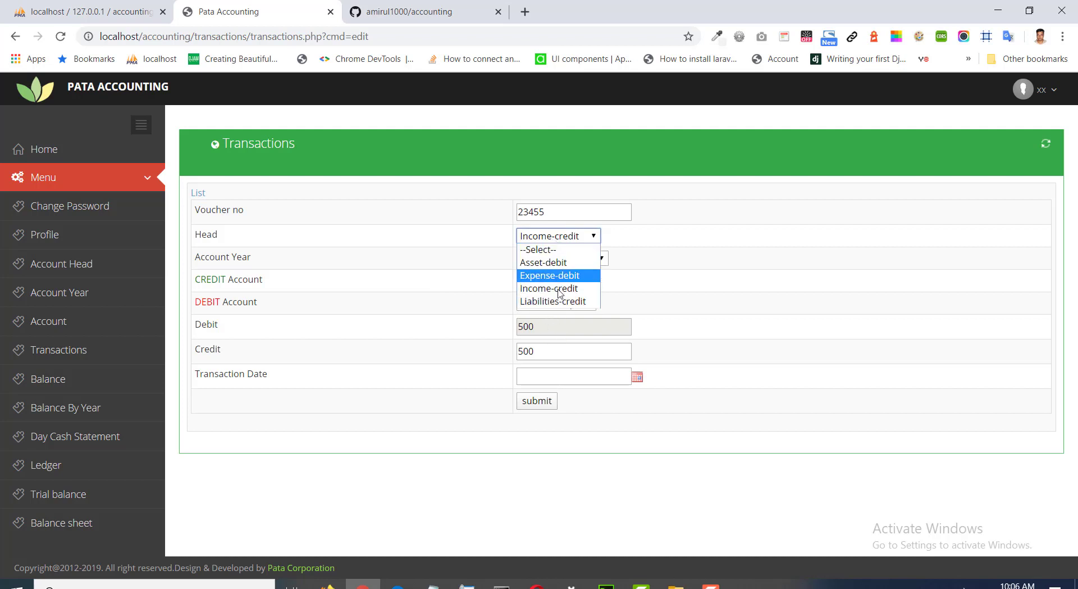
click(547, 275)
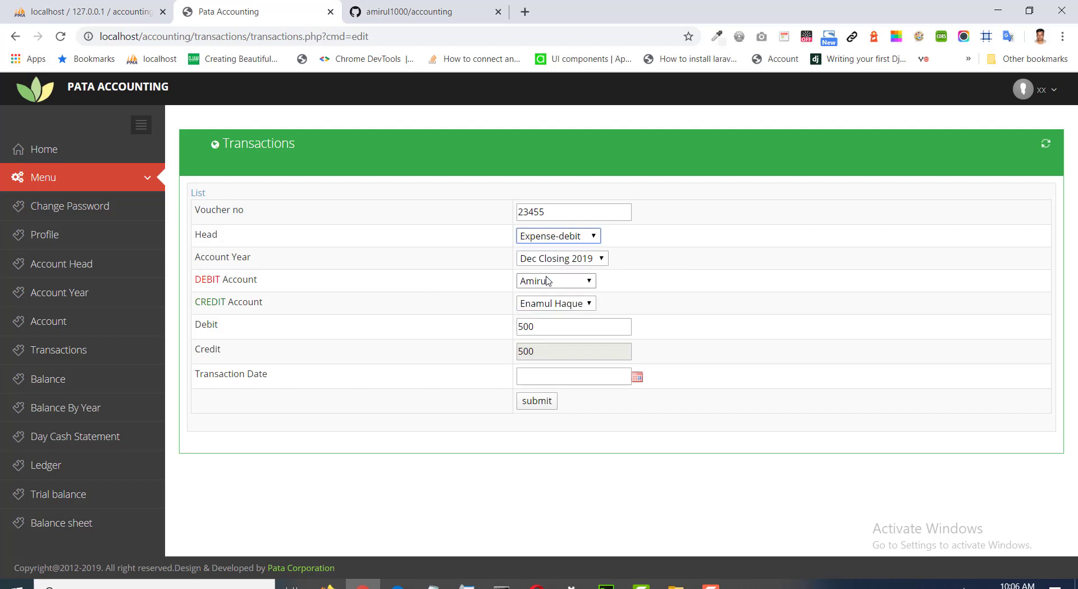
click(551, 240)
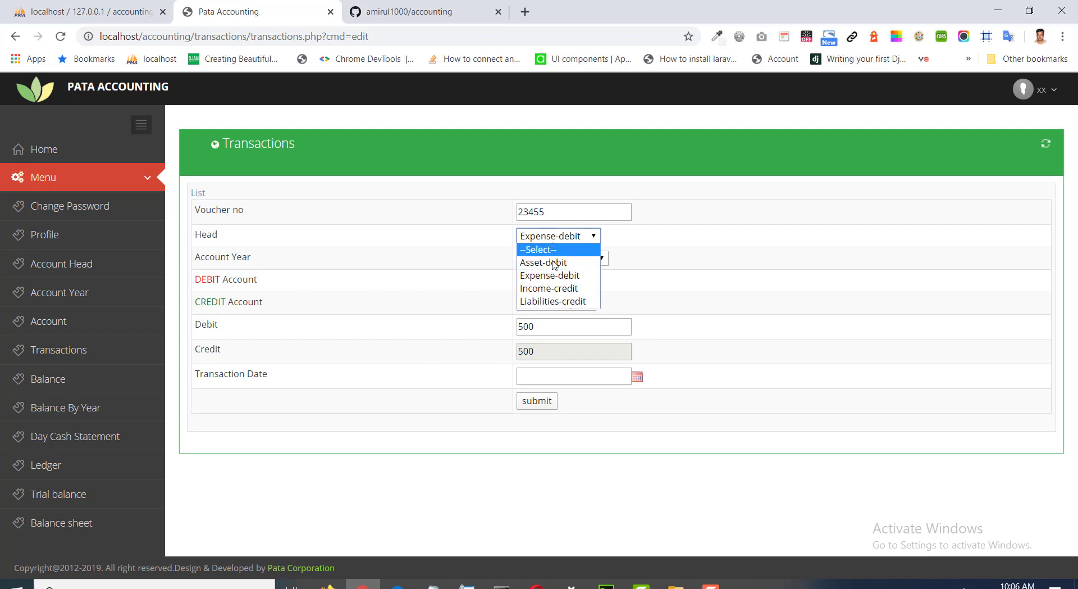
click(553, 292)
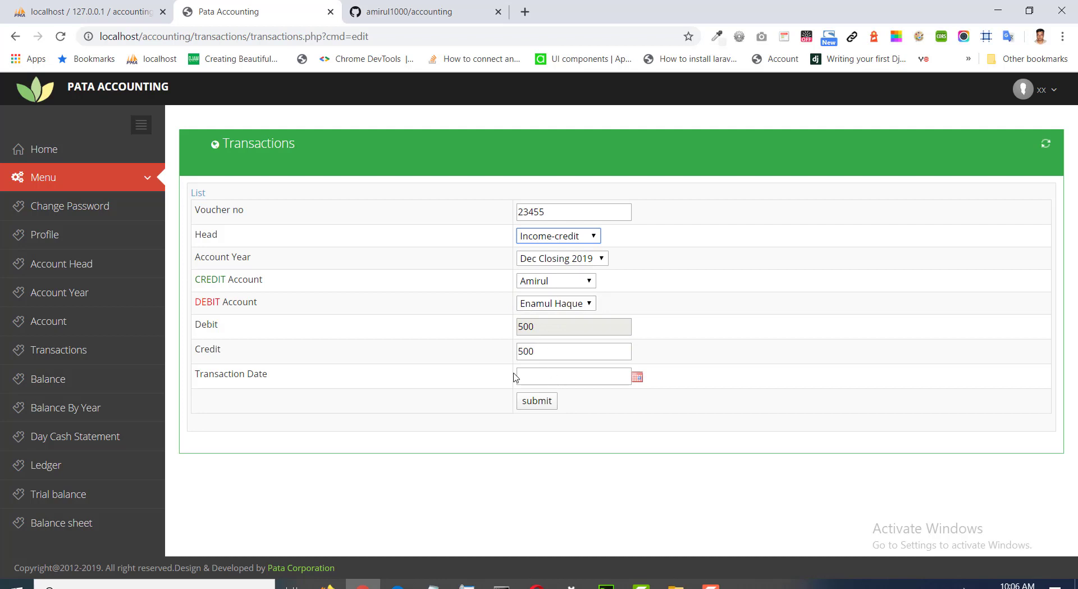
Set the transaction date to 2019-12-20.
click(637, 377)
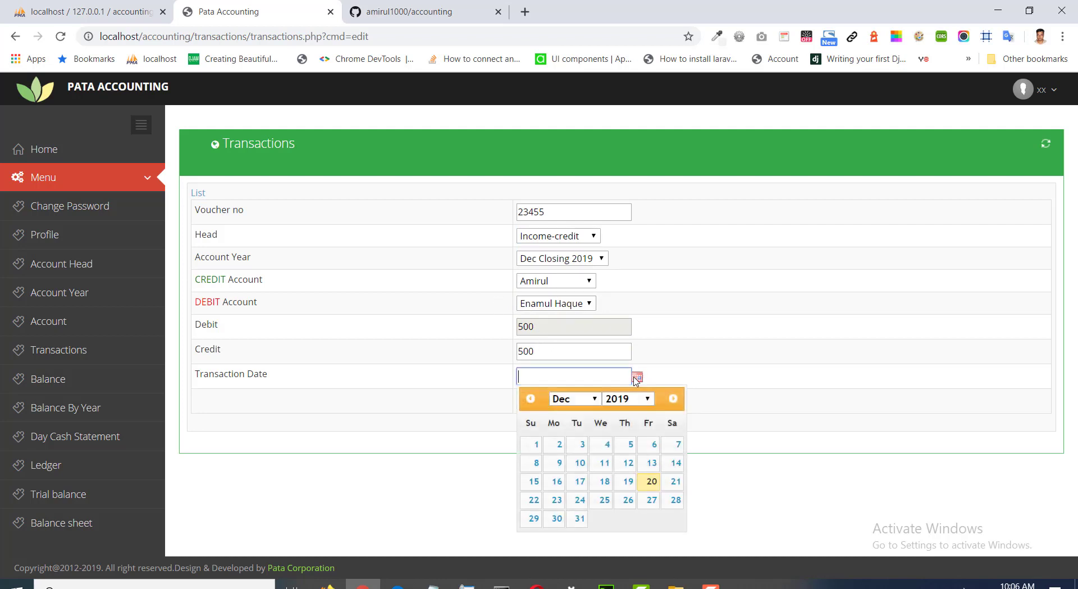
click(651, 486)
Compare the debit and credit fields under the Expense-debit head, return to Income-credit, and highlight the credit account label.
click(567, 235)
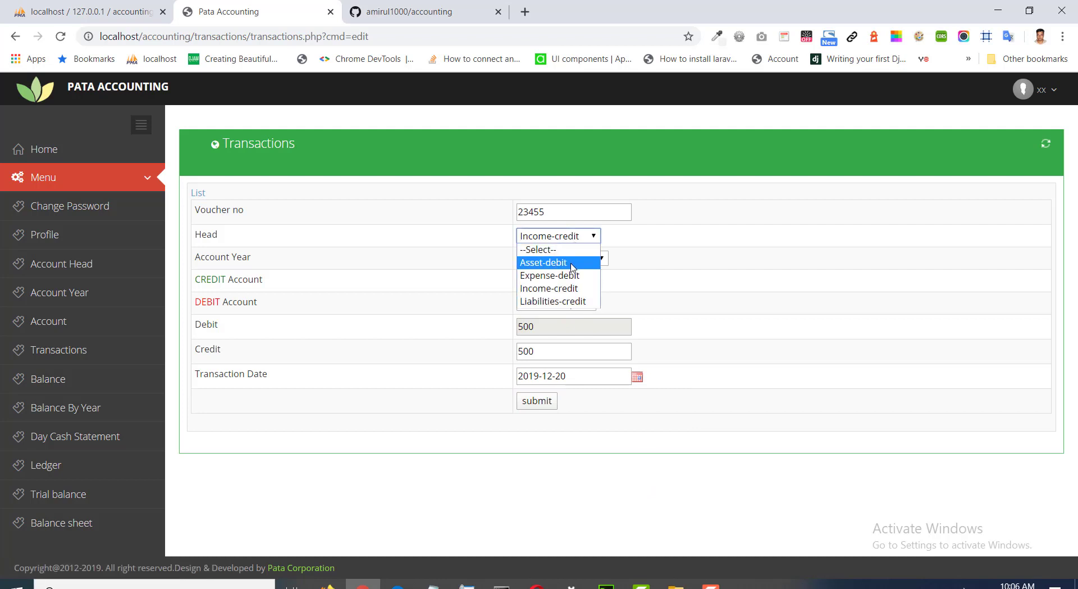
click(572, 275)
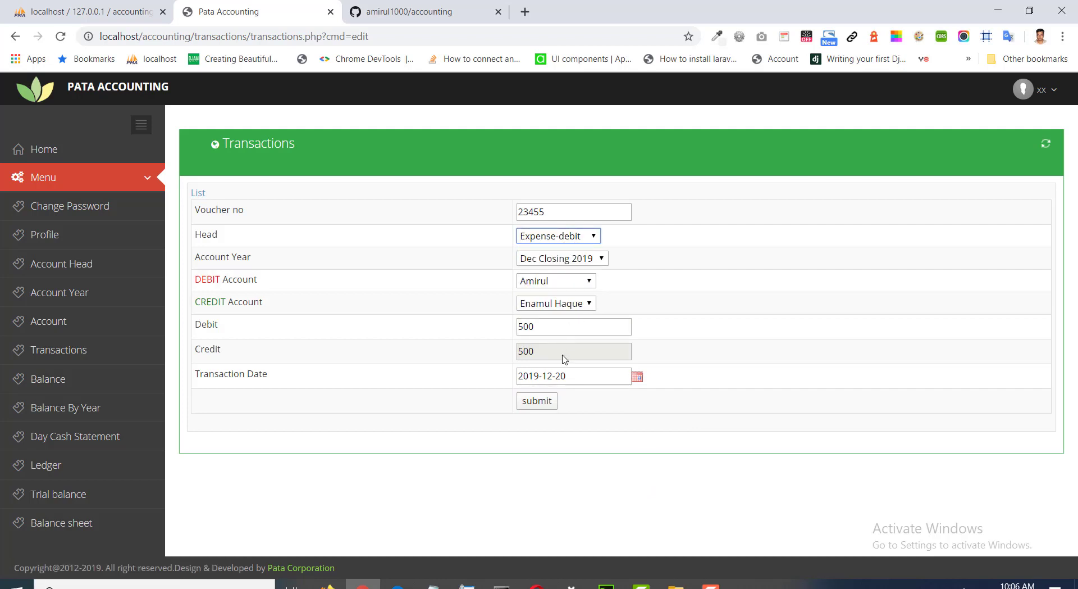
click(553, 236)
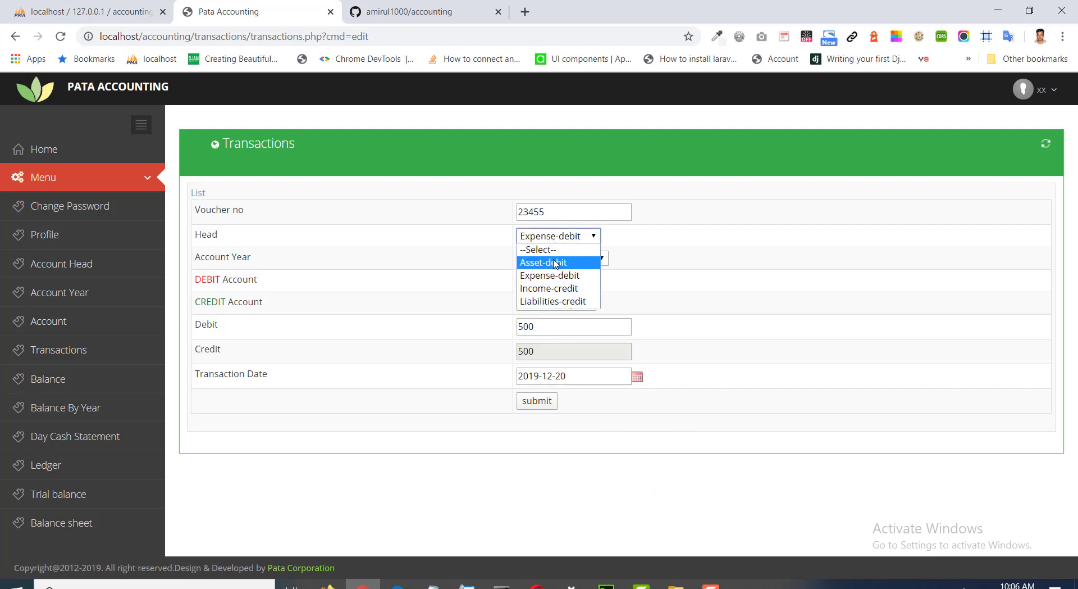
click(560, 289)
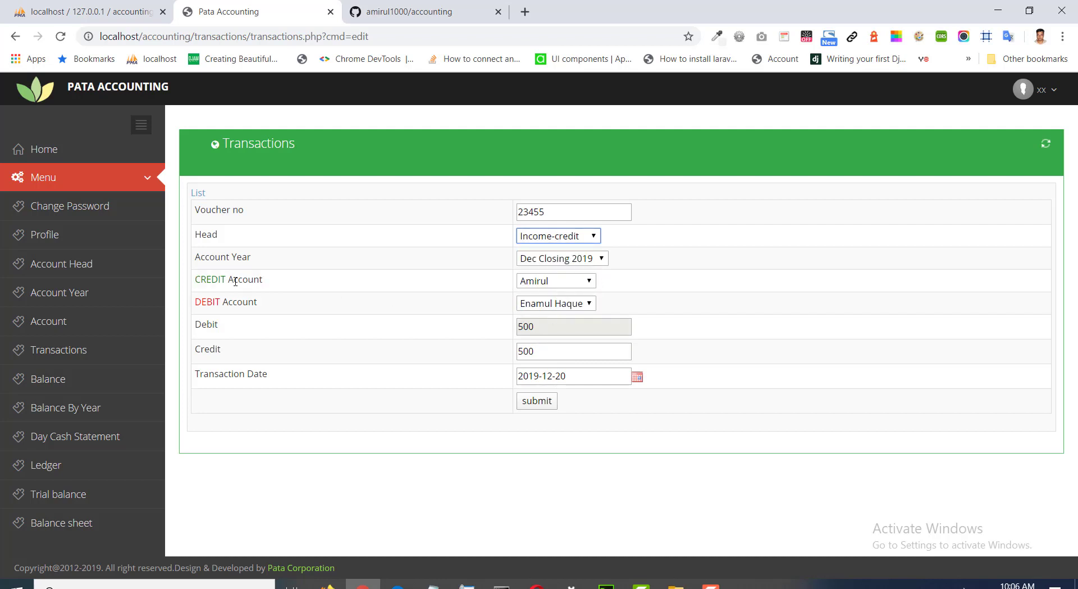
click(210, 280)
drag(210, 280, 548, 287)
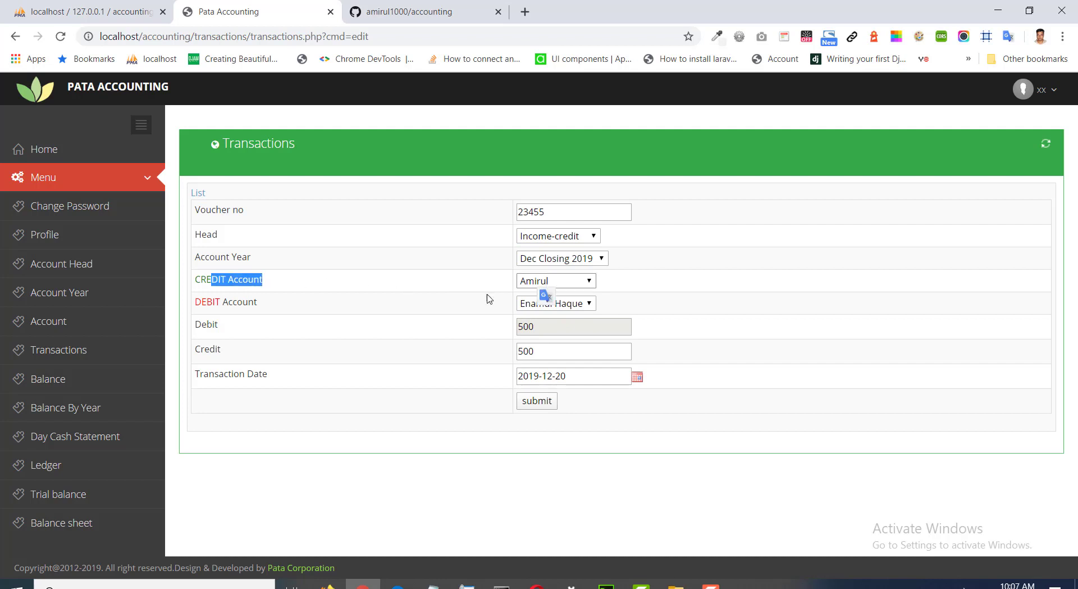
Point out the debit account label and its chosen account, and submit the income transaction with voucher number 23455.
click(274, 301)
drag(204, 306, 531, 304)
click(532, 303)
click(388, 318)
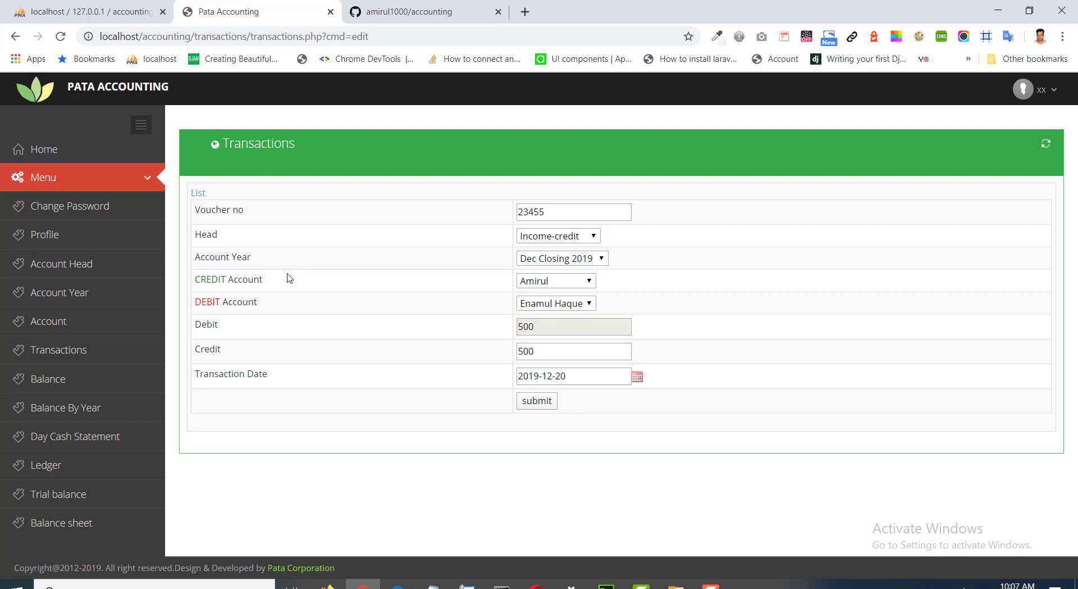
click(535, 403)
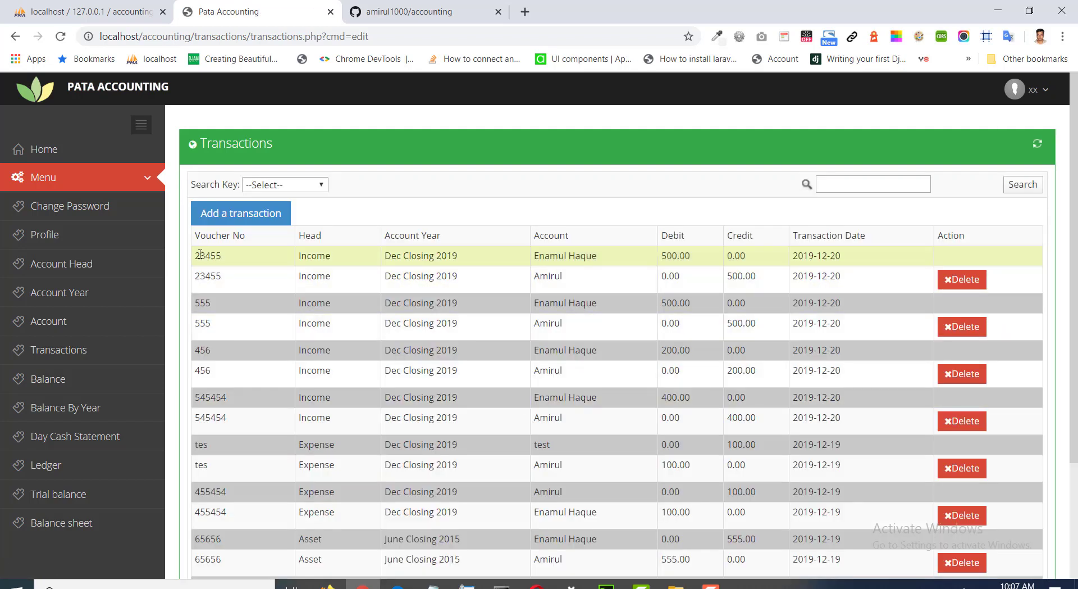
Check the debit and credit entries of voucher 23455 in the transactions list.
drag(200, 255, 856, 283)
click(687, 302)
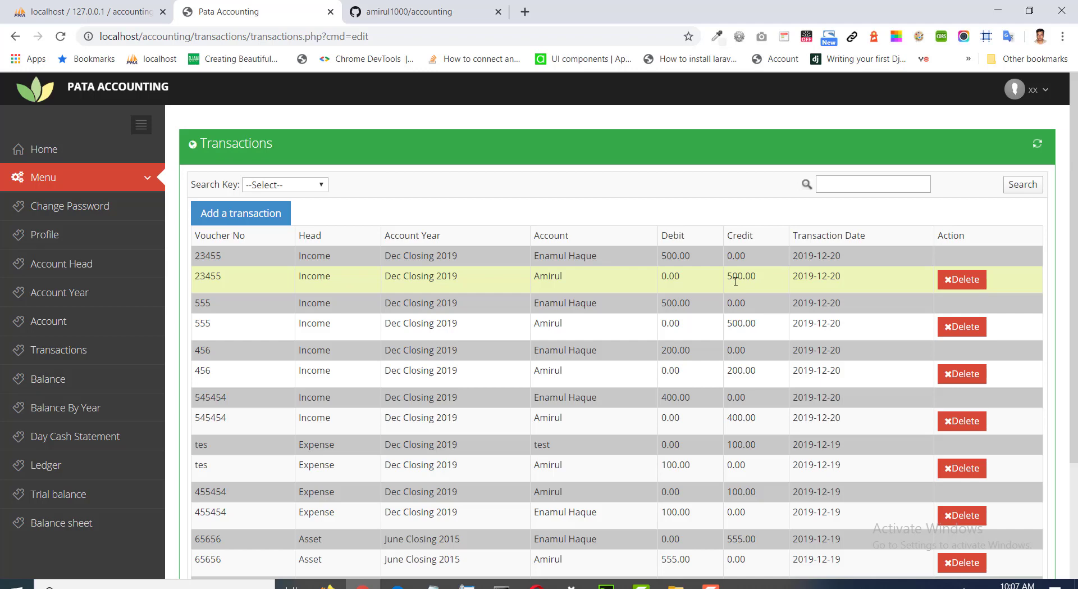
double_click(735, 276)
double_click(667, 256)
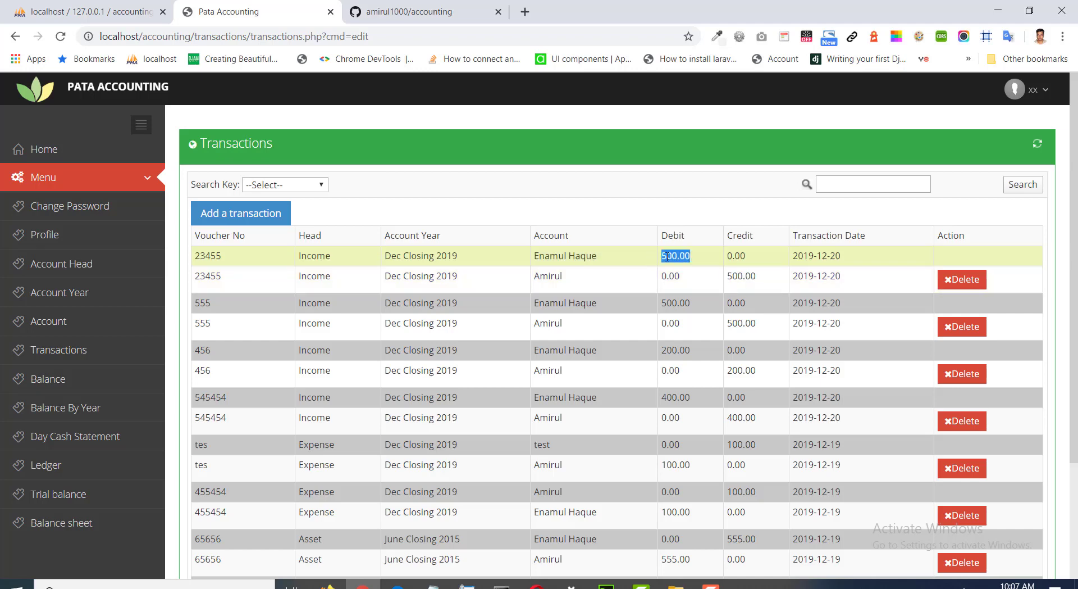
View the Balance and Balance By Year pages, ending on the Day Cash Statement page.
click(49, 384)
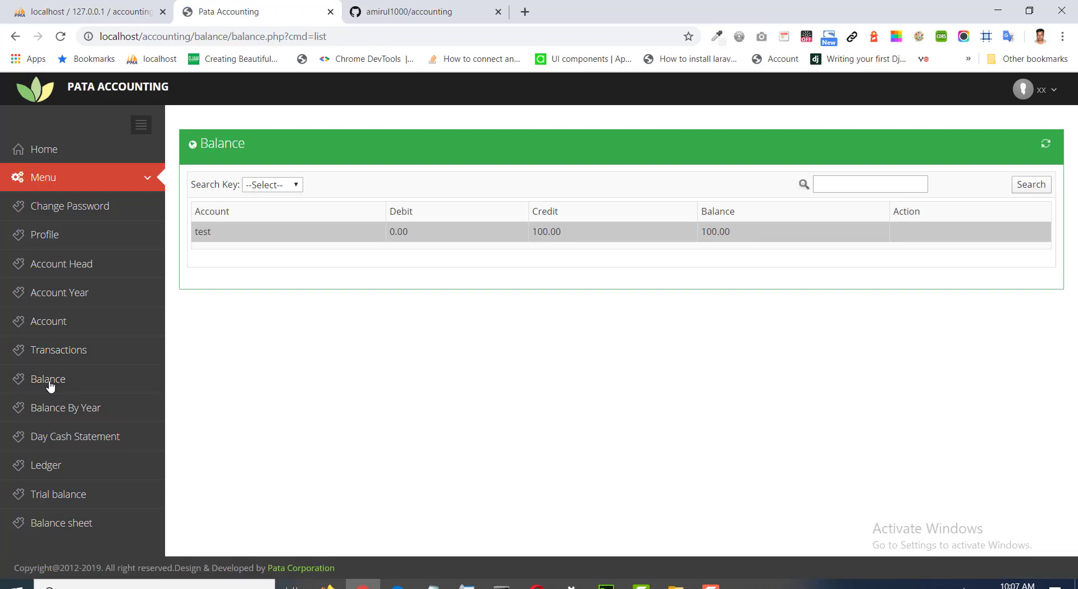
click(48, 413)
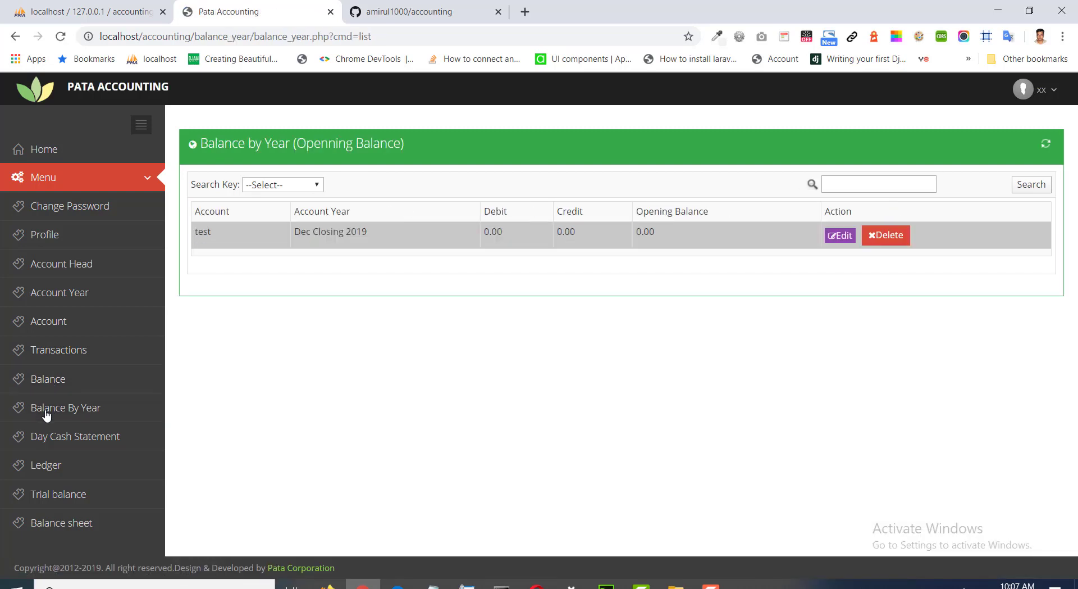
click(54, 442)
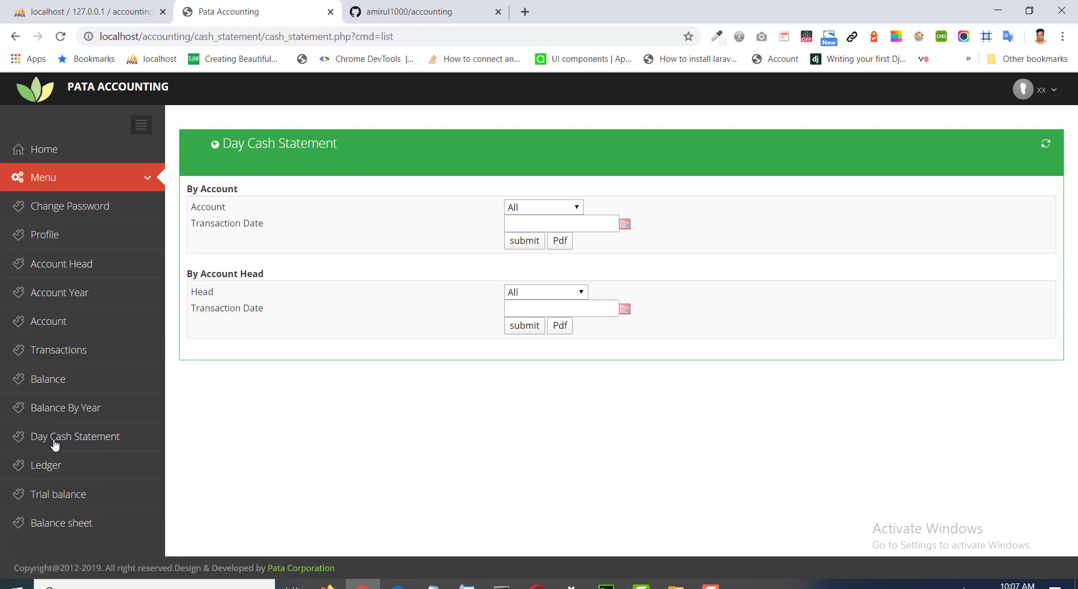
Generate the by-account day cash statement for all accounts with transaction date 2019-12-20 and look through it.
click(625, 225)
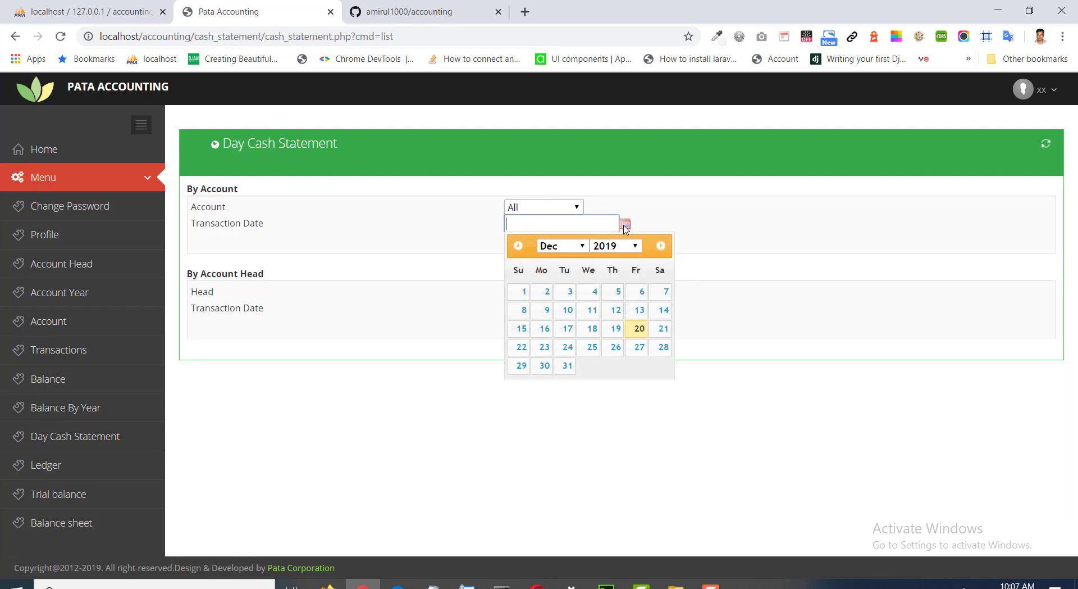
click(638, 330)
click(530, 247)
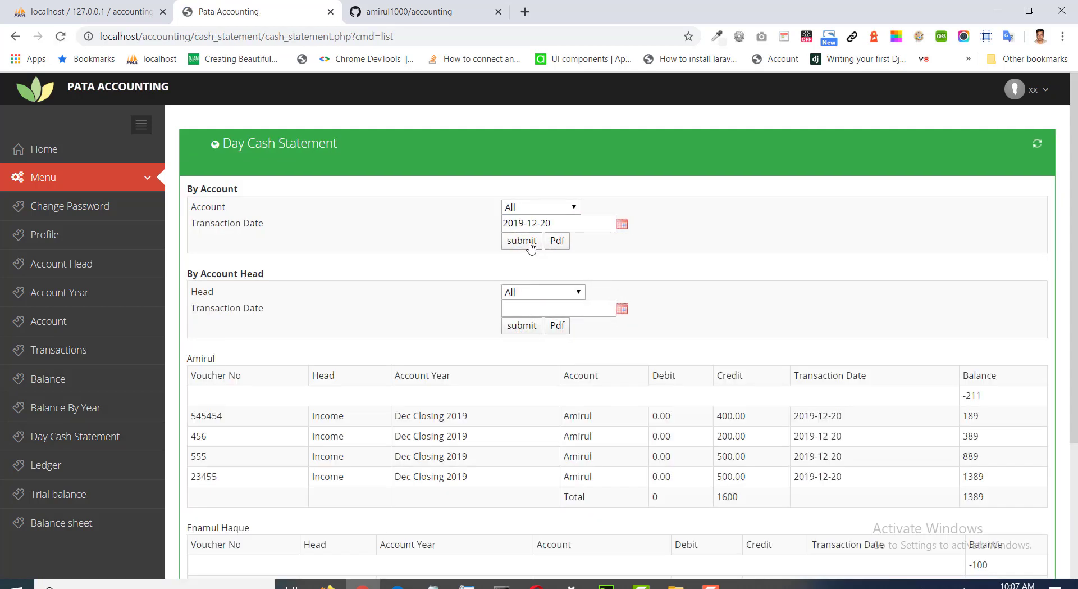
scroll(549, 361, down, 3)
scroll(549, 361, up, 2)
scroll(548, 362, up, 1)
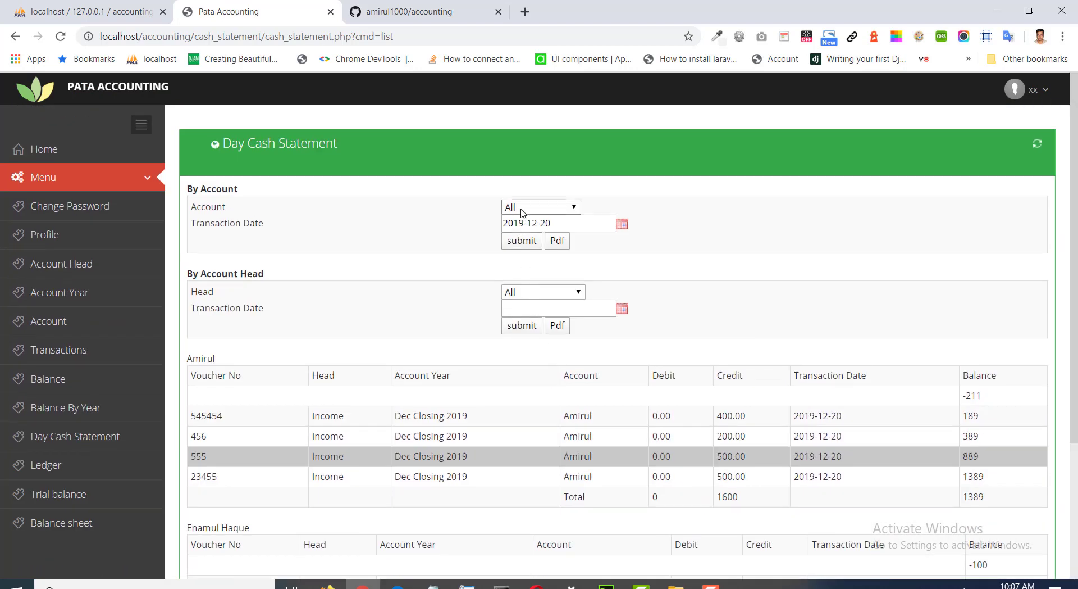
Run the day cash statement for a single account, and run it again for all accounts.
click(522, 208)
click(536, 247)
click(522, 241)
click(539, 208)
click(520, 219)
click(523, 241)
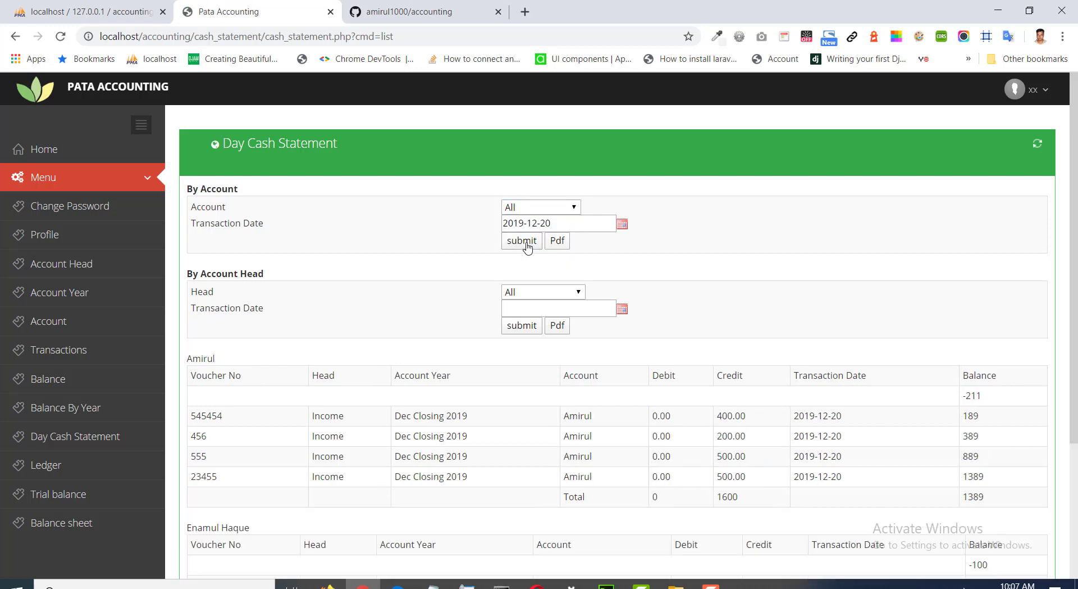
Open the day cash statement as a PDF and return to the statement page, resubmitting the form data.
click(554, 242)
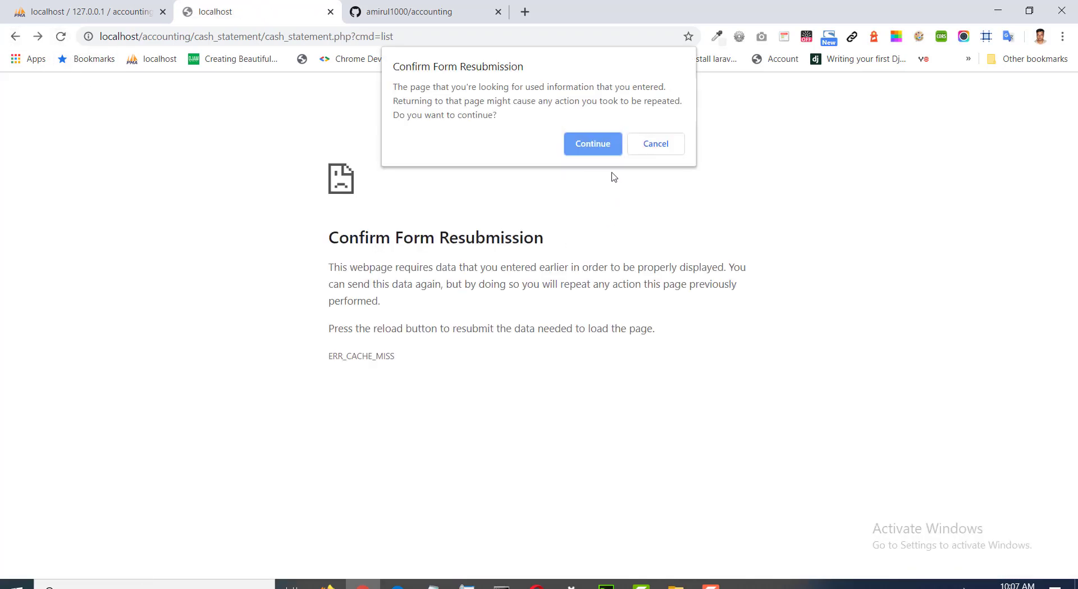
click(597, 147)
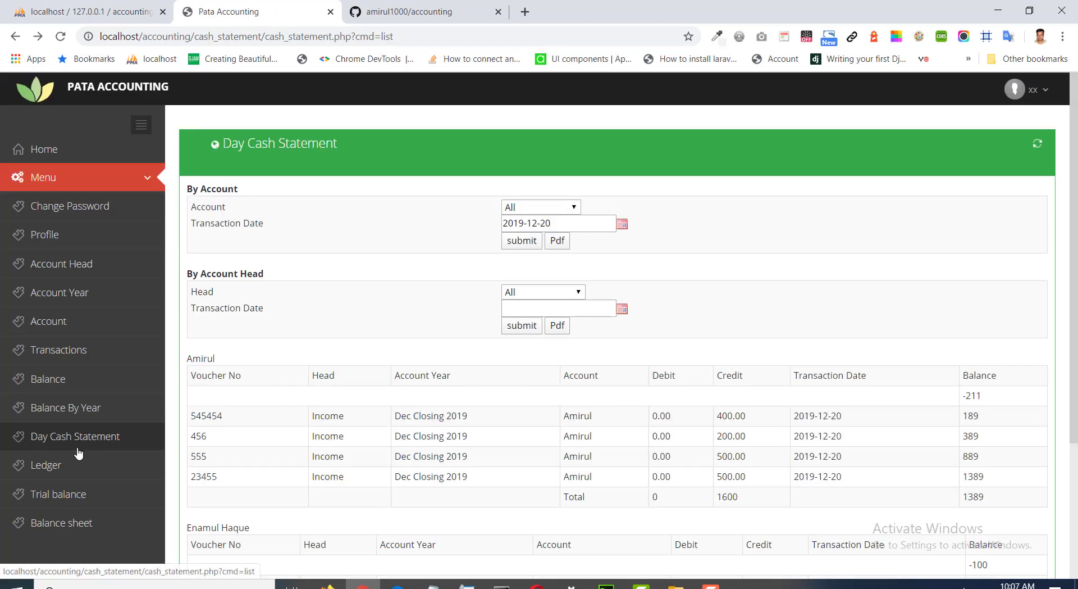
Generate the by-account ledger for all accounts with transaction dates from 2019-12-11 to 2019-12-20.
click(63, 474)
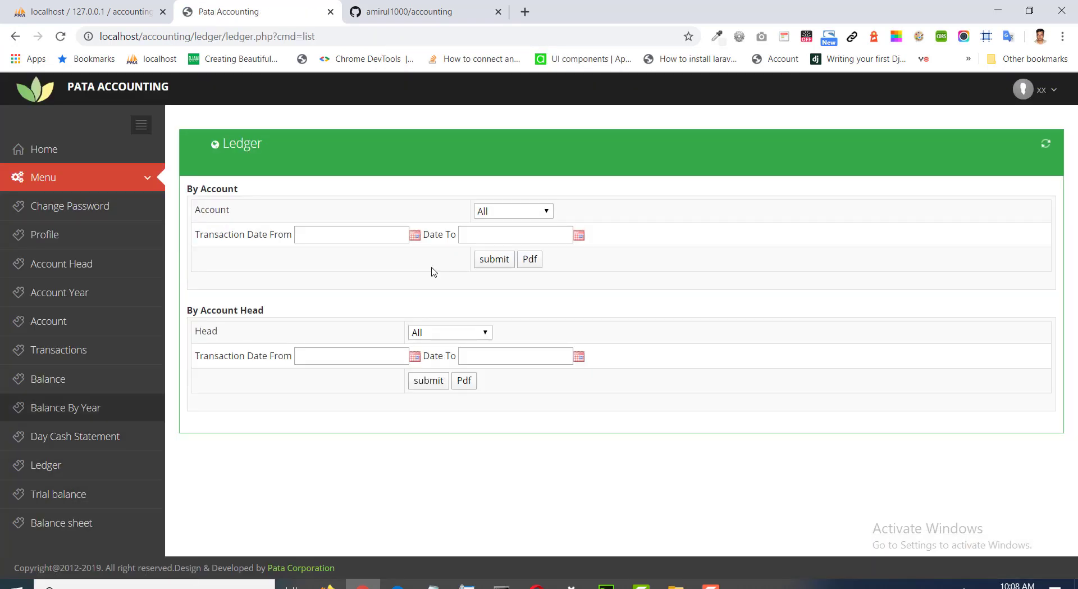
click(415, 235)
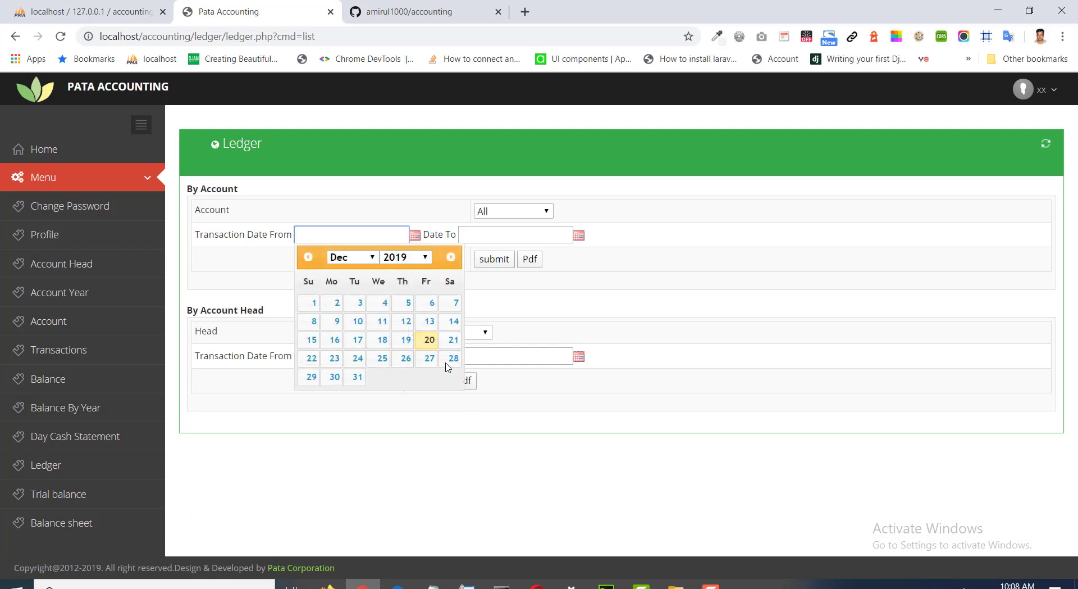
click(579, 235)
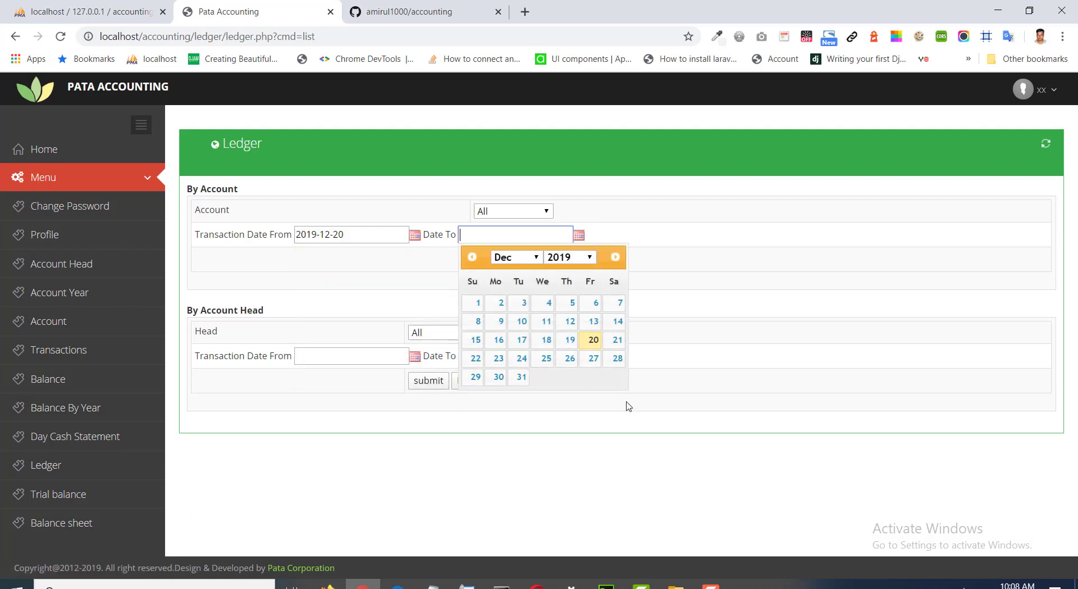
click(590, 340)
click(415, 234)
click(372, 322)
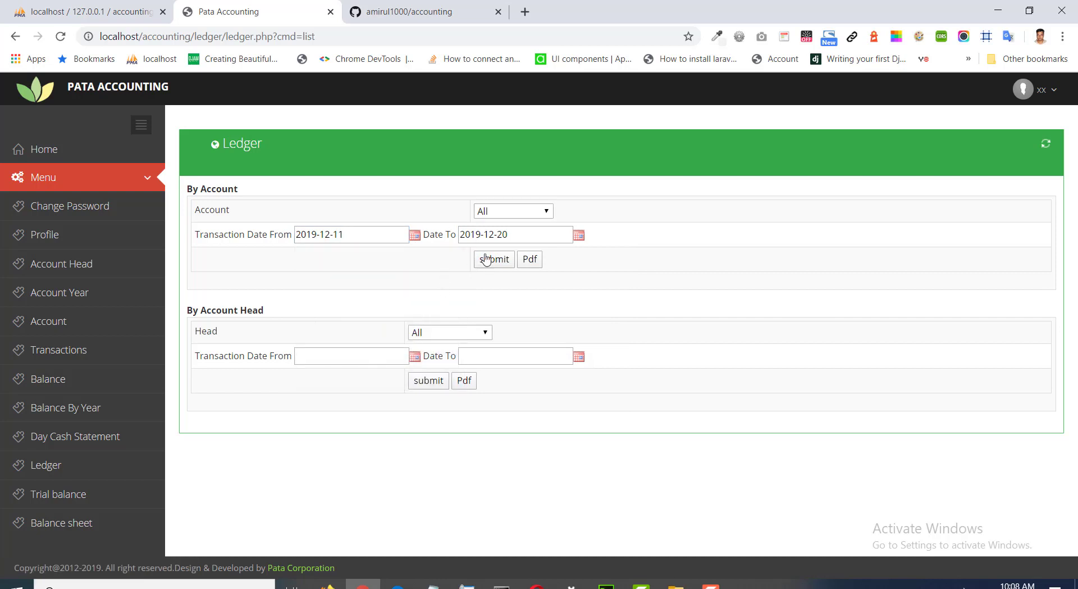
click(514, 212)
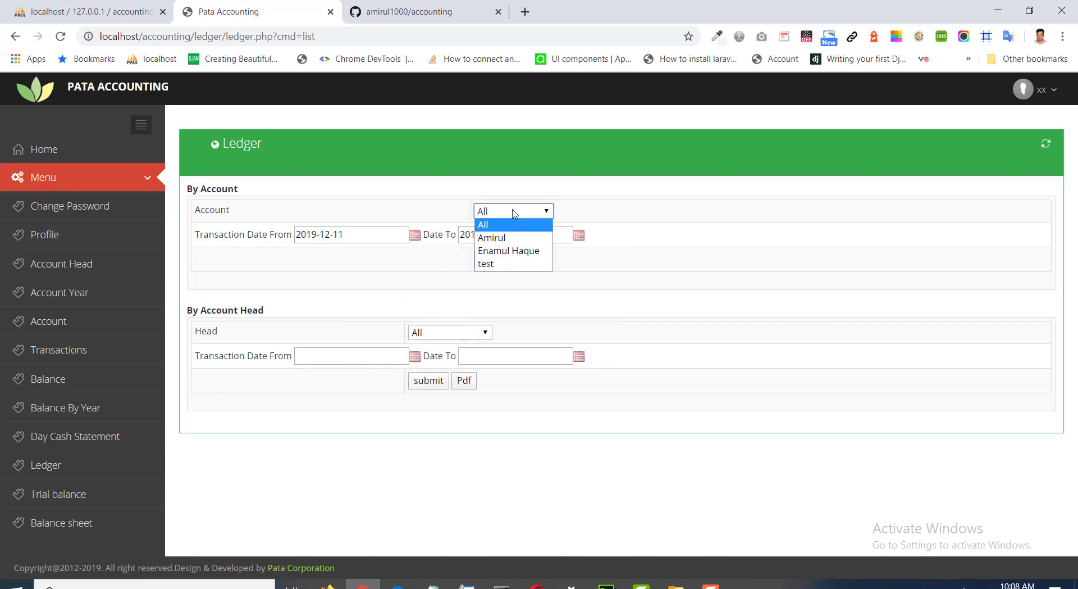
click(615, 210)
click(505, 260)
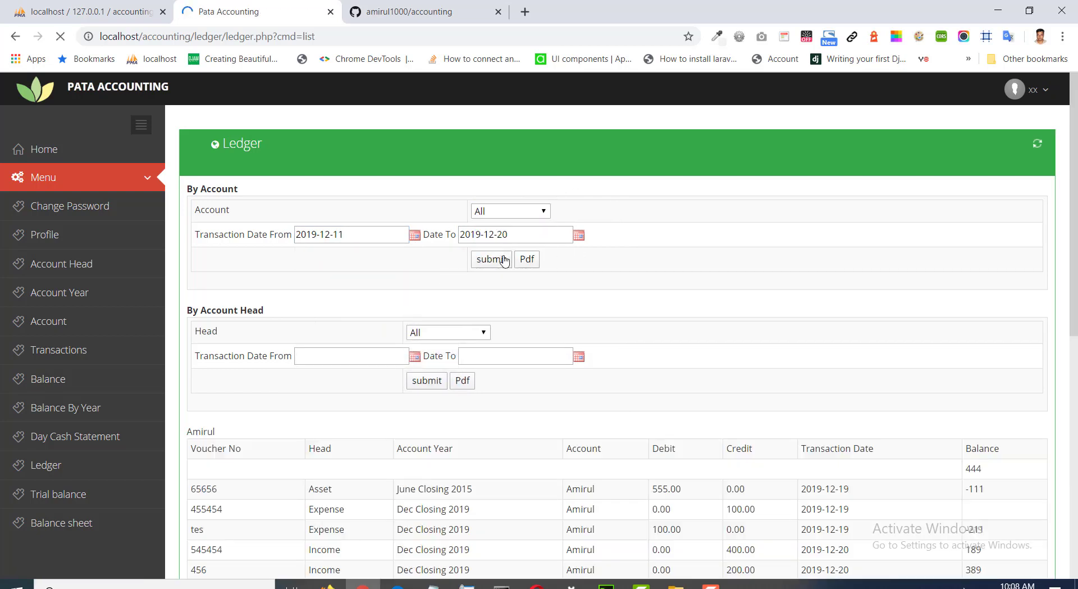
Examine the ledger's account tables, including the account year, transaction date and balance columns and the first account's total balance.
scroll(558, 432, down, 8)
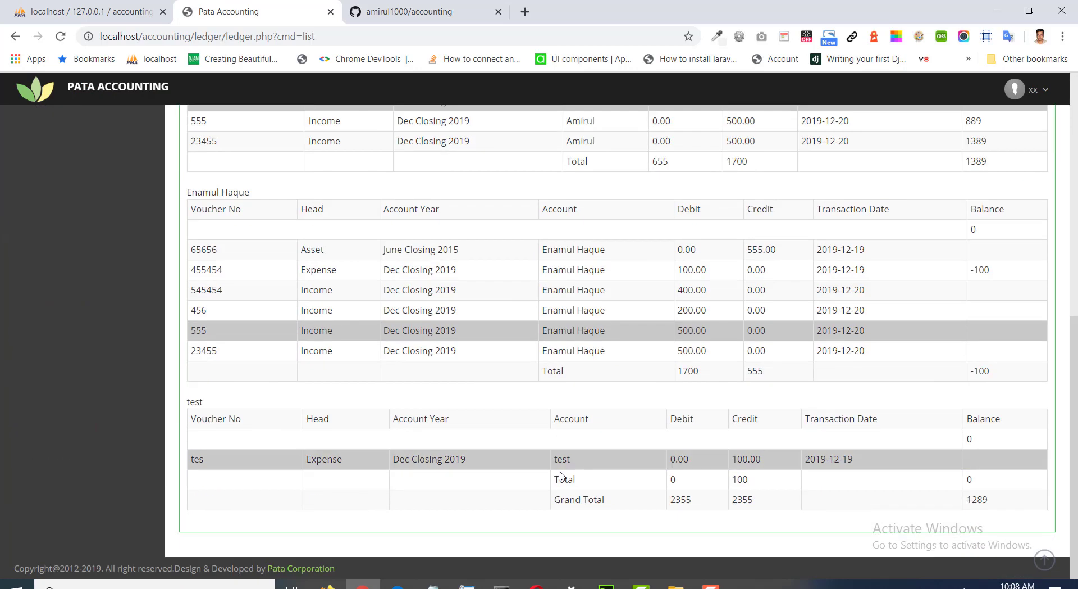
scroll(559, 476, up, 8)
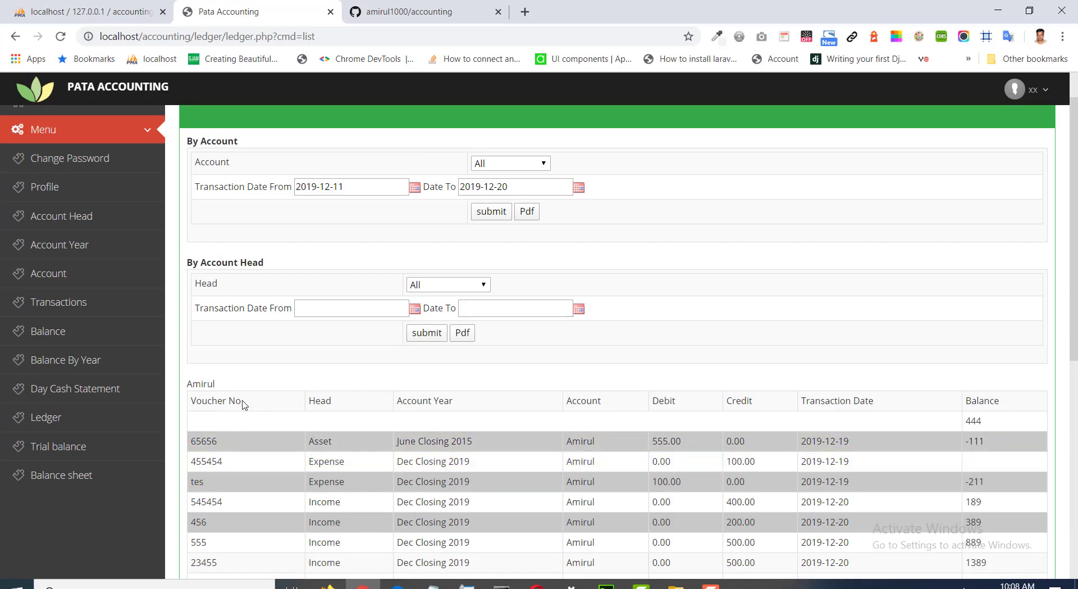
triple_click(437, 402)
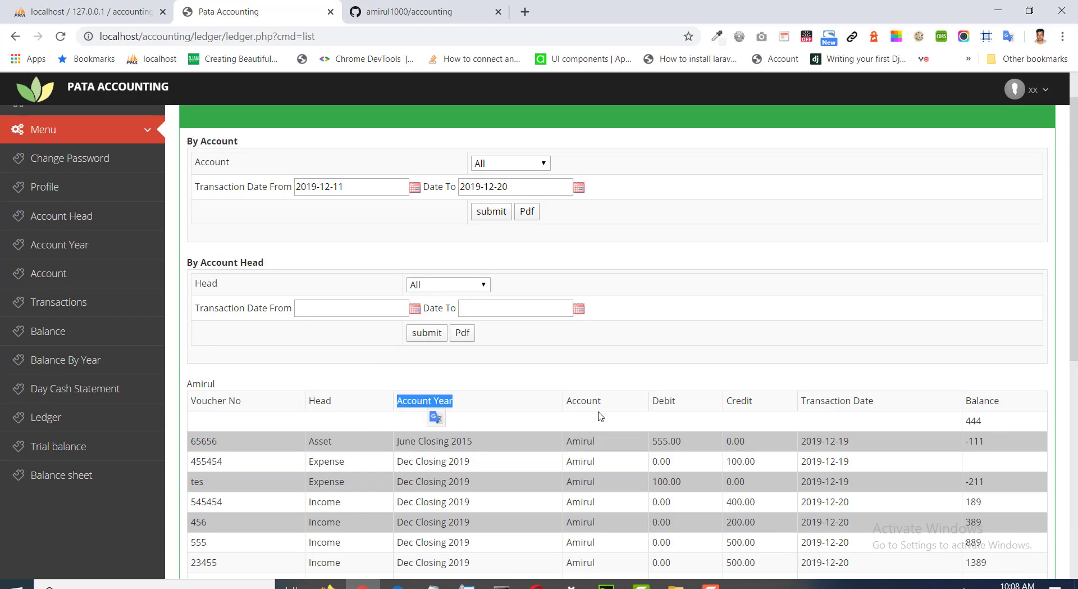
triple_click(863, 402)
triple_click(989, 406)
scroll(920, 441, down, 5)
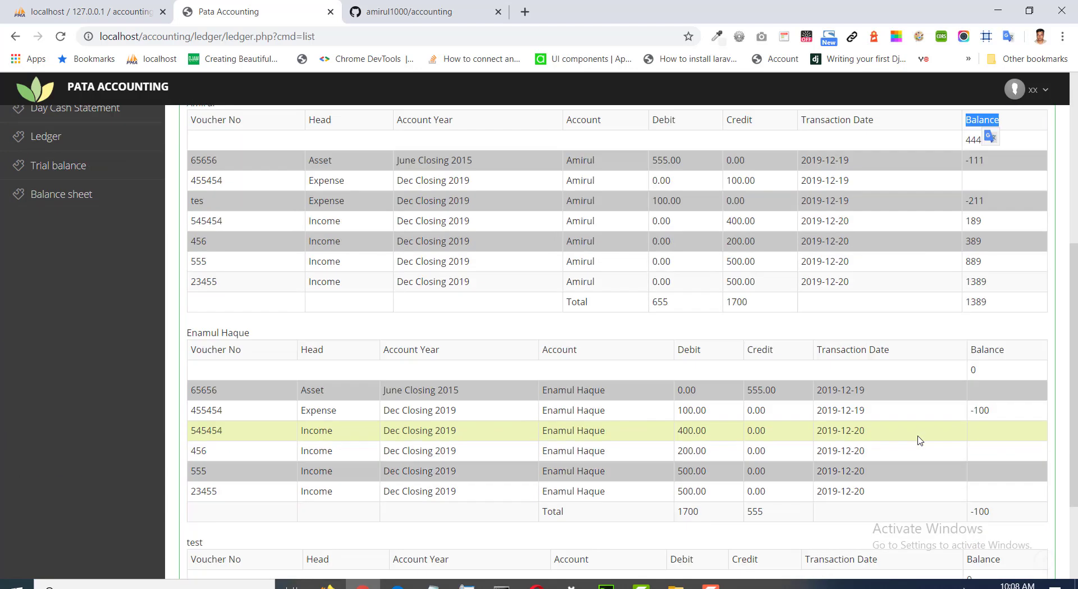
click(977, 306)
double_click(978, 301)
scroll(563, 462, up, 6)
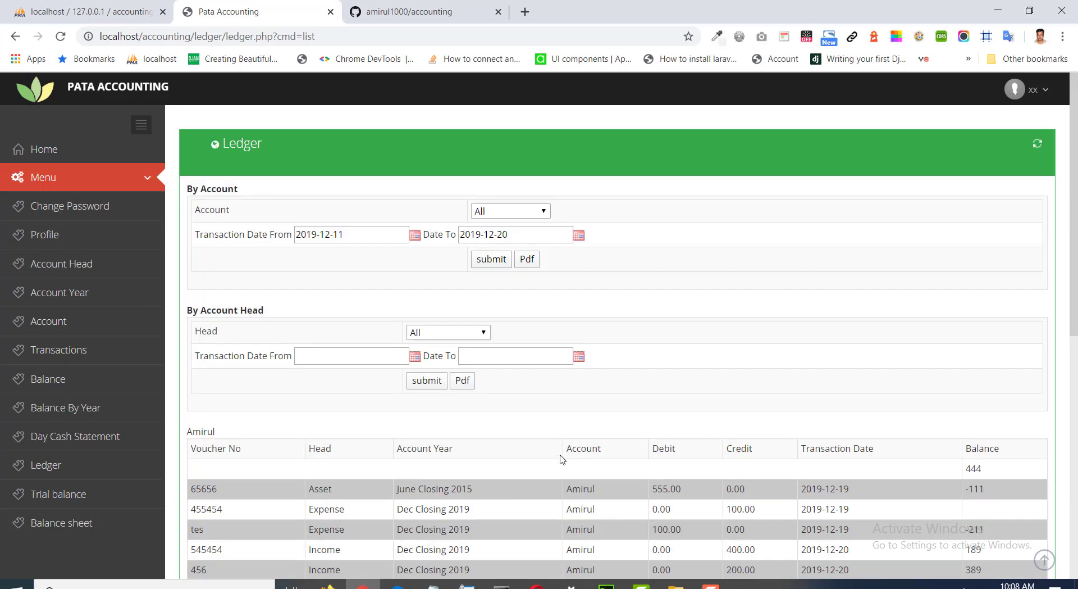
scroll(385, 388, down, 7)
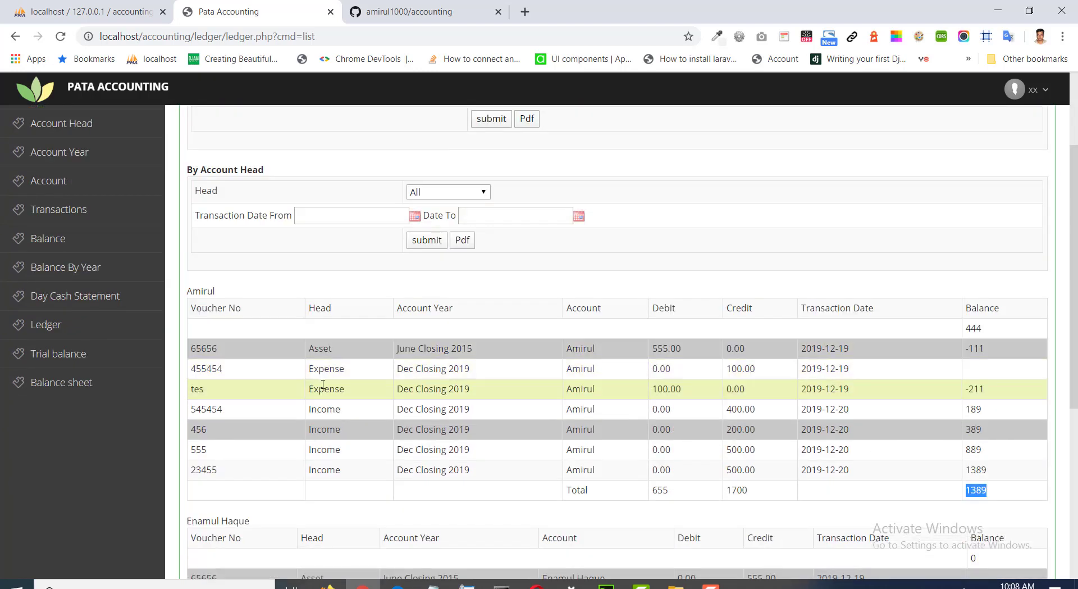
scroll(381, 421, up, 7)
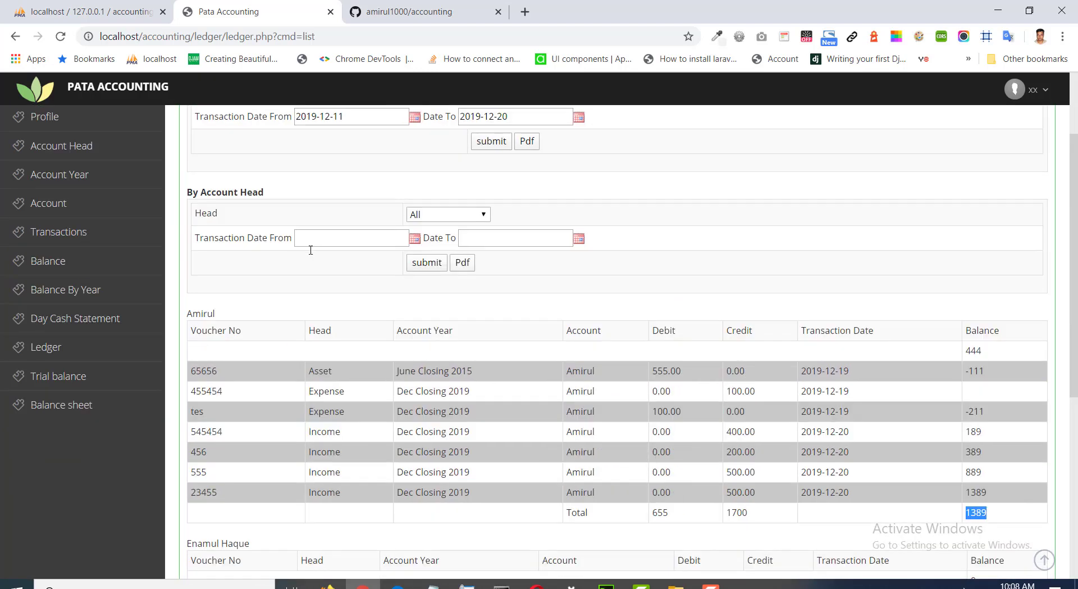
Generate the by-account-head ledger for Asset-debit with transaction dates from 2019-12-20 to 2019-12-20.
drag(195, 312, 270, 316)
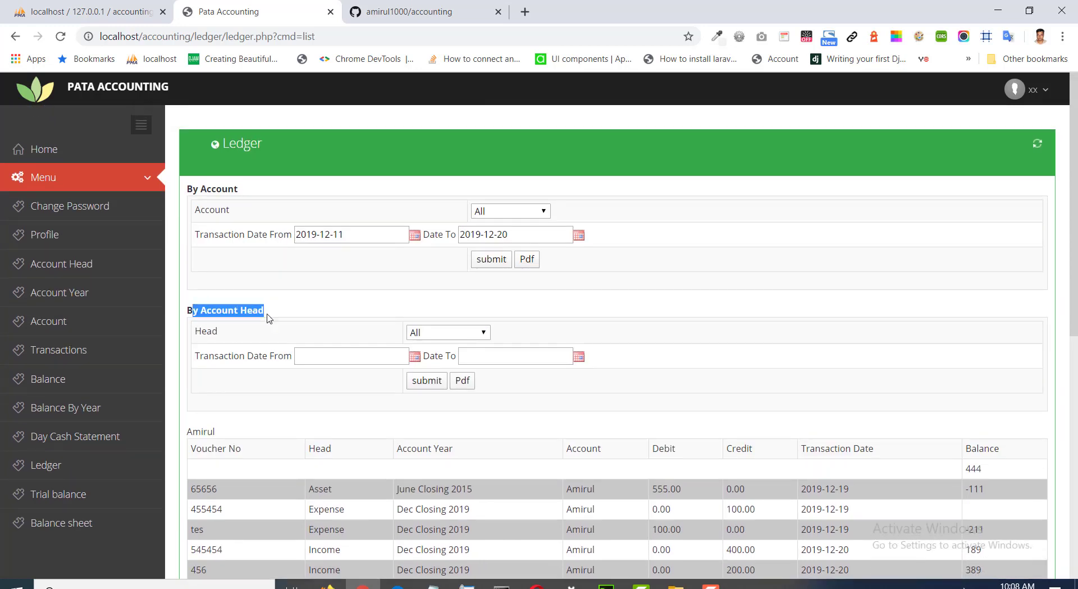
click(433, 339)
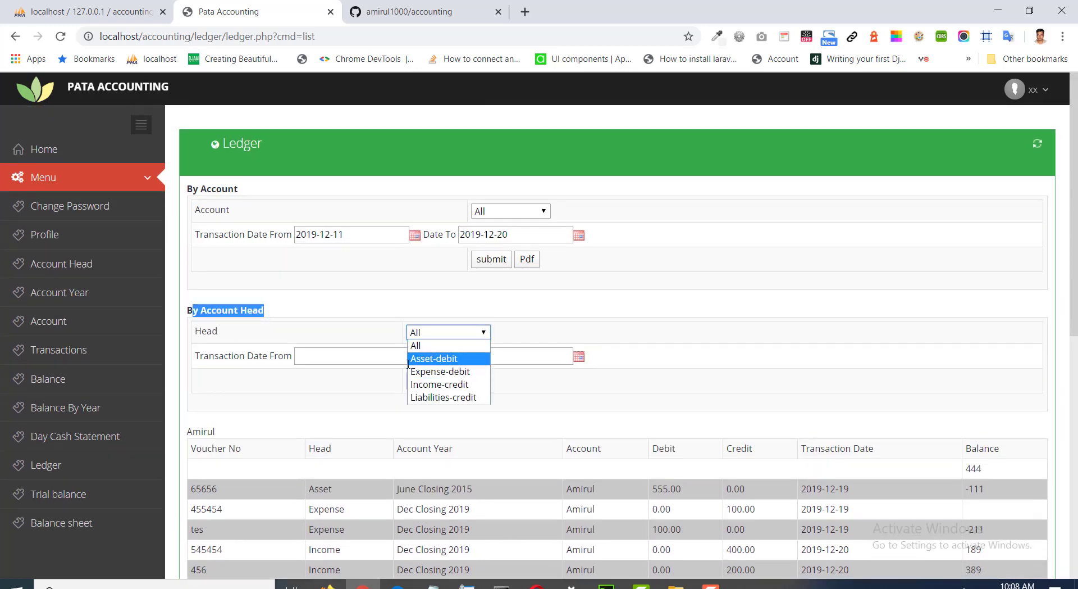
click(425, 361)
click(414, 356)
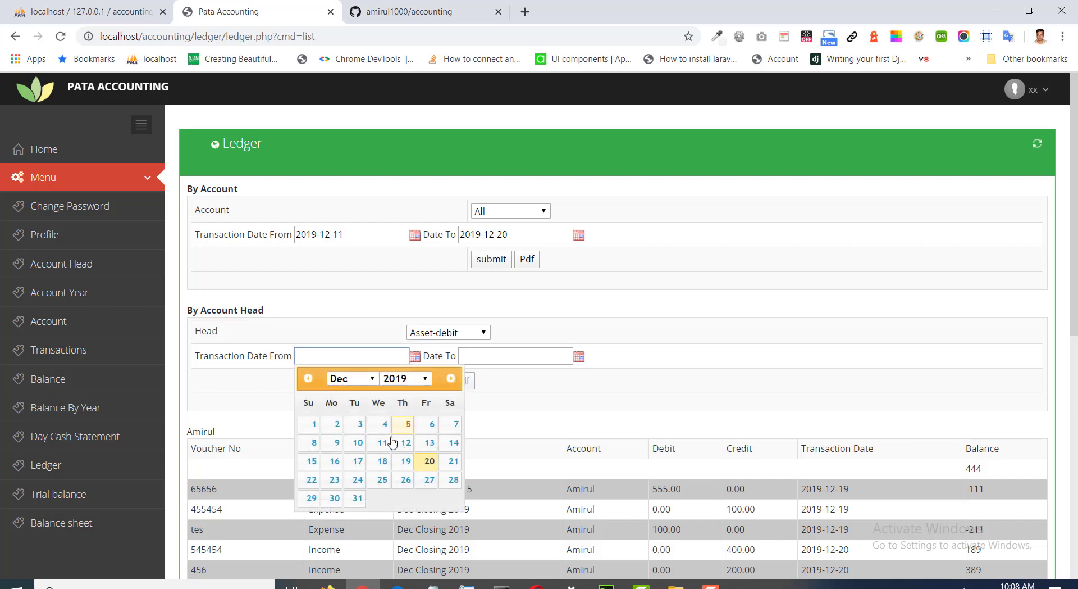
click(429, 460)
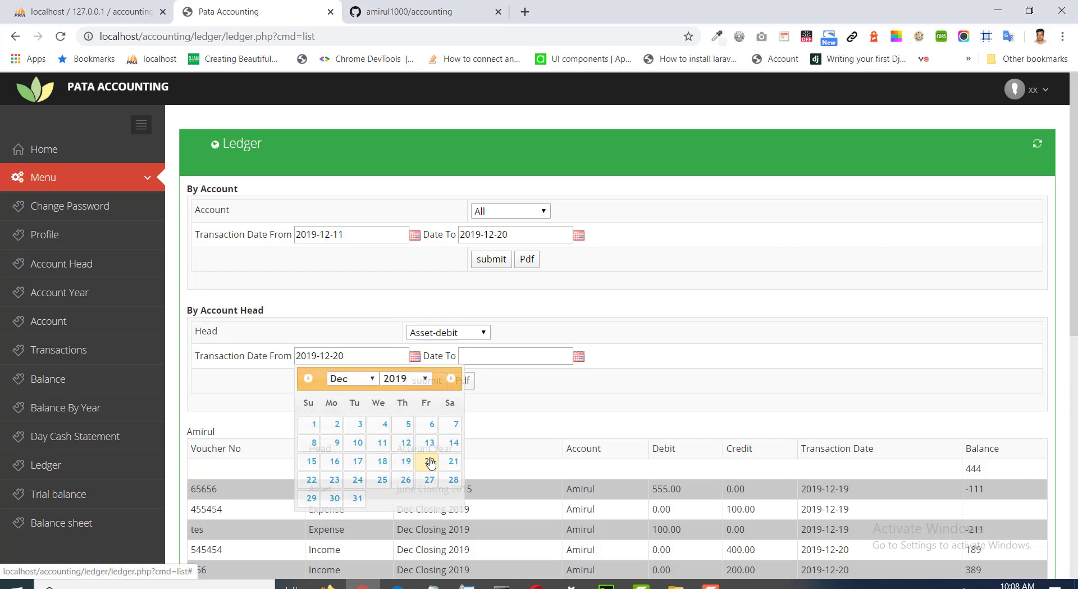
click(579, 356)
click(593, 461)
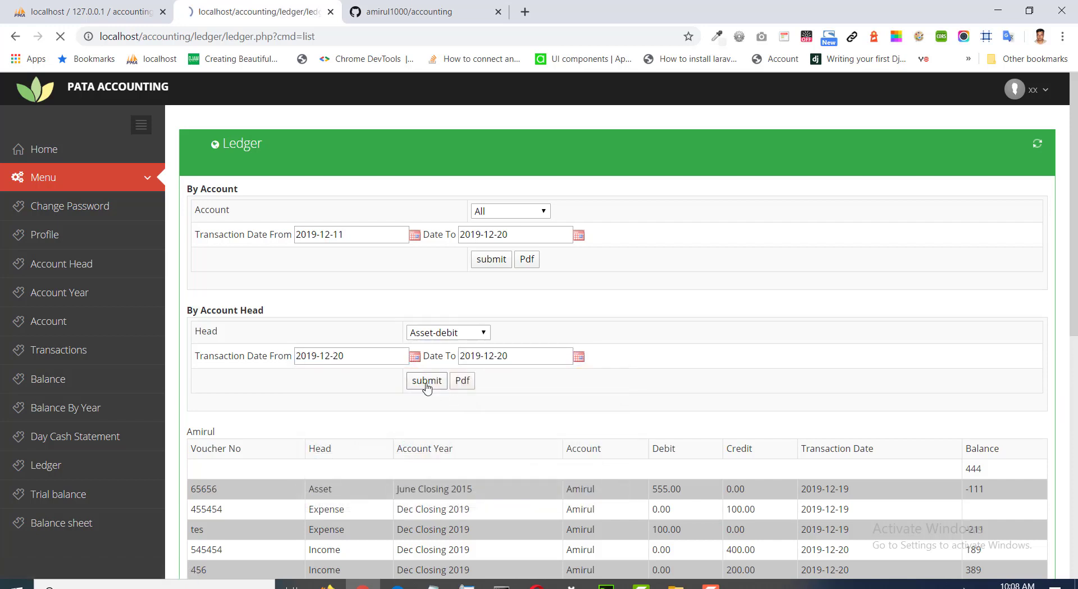
click(426, 380)
scroll(435, 413, down, 1)
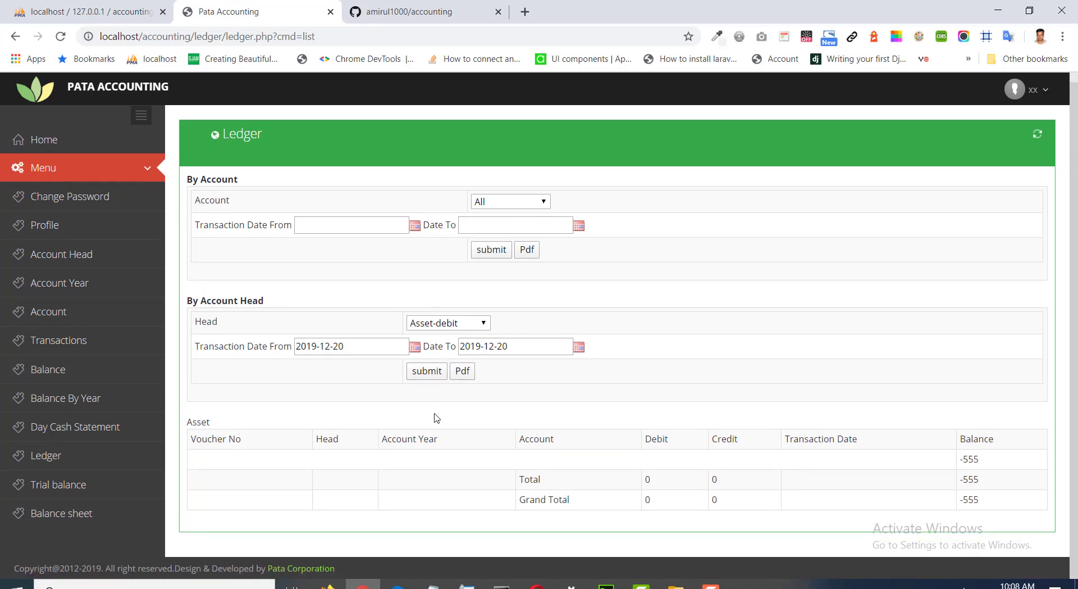
Switch the ledger's account head to Income-credit, regenerate it for the same dates, and look through the entries.
click(450, 328)
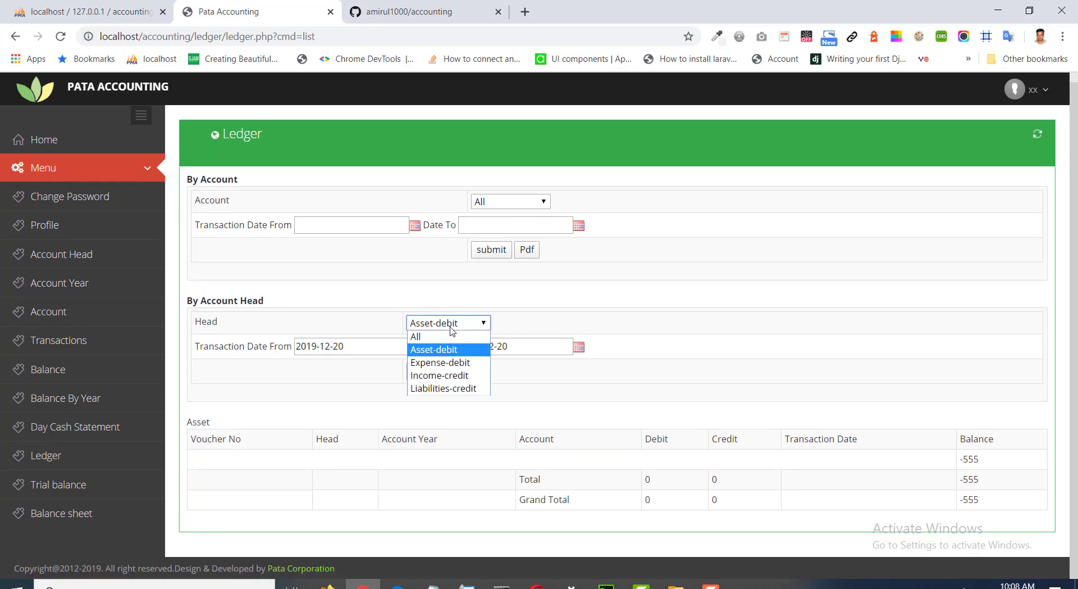
click(452, 375)
click(431, 375)
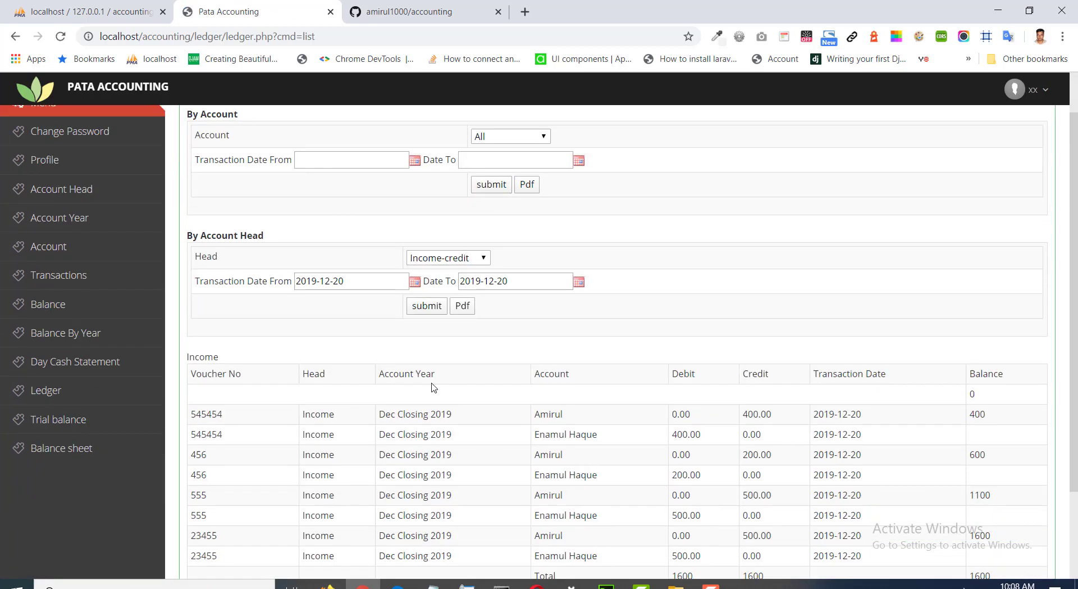
scroll(515, 426, down, 1)
scroll(443, 247, up, 1)
scroll(177, 406, up, 2)
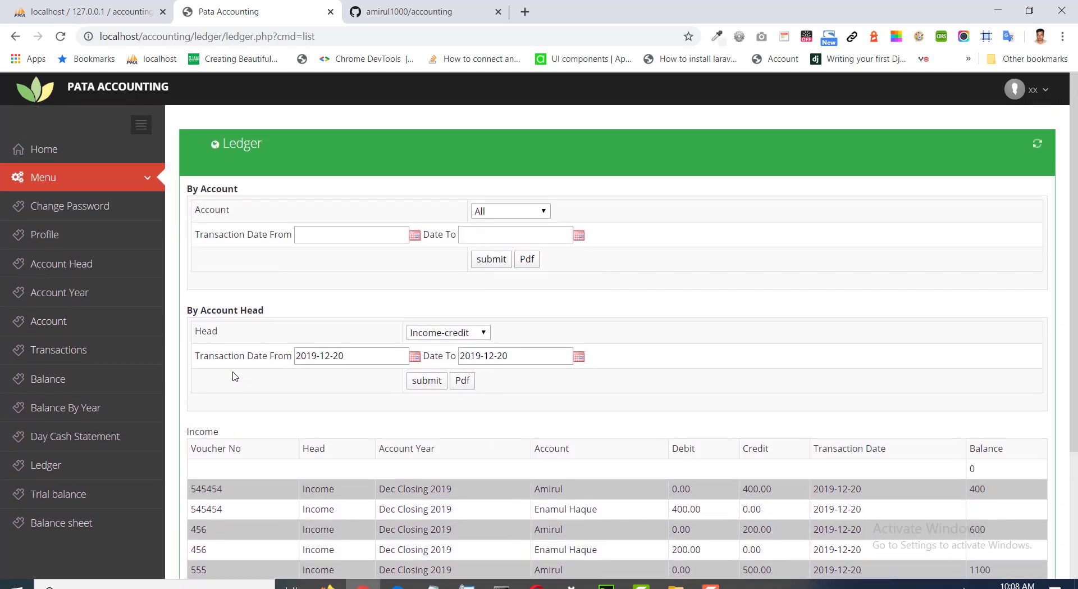
Generate the by-account trial balance for all accounts up to transaction date 2019-12-20.
click(55, 503)
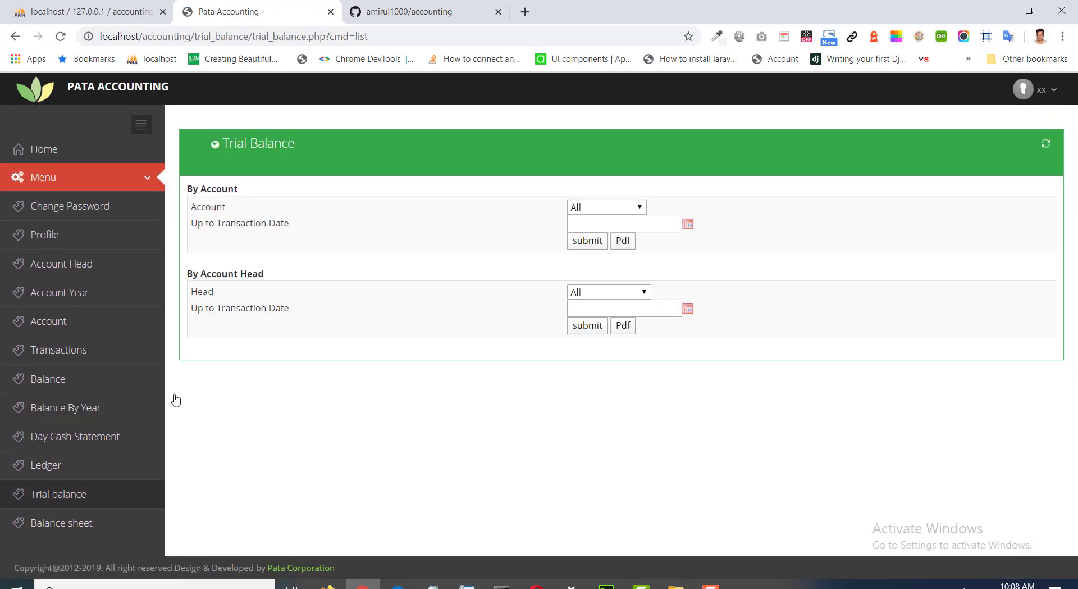
click(691, 225)
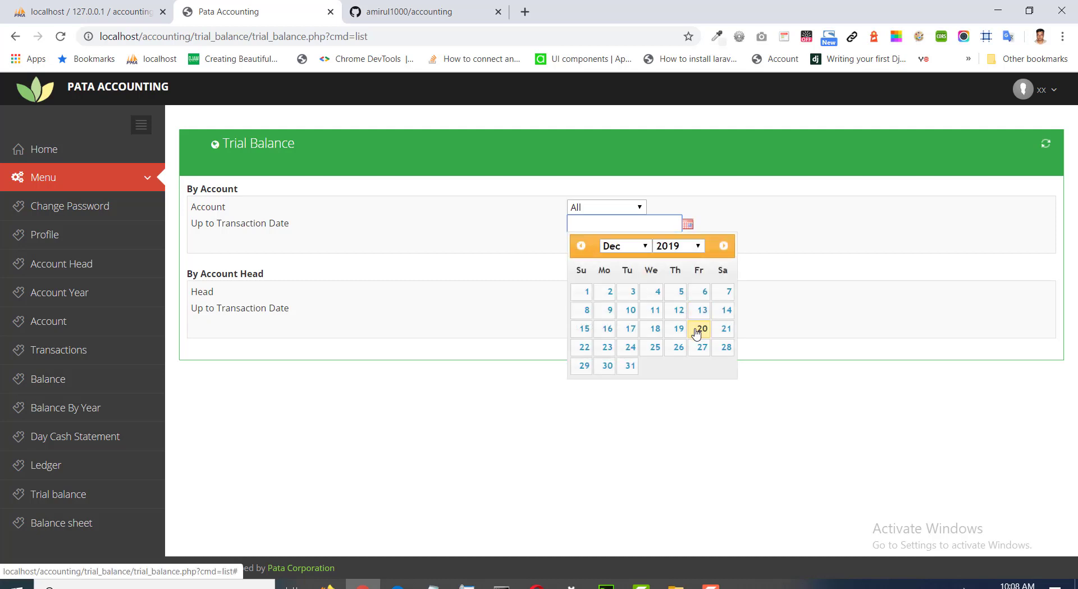
click(699, 330)
click(588, 247)
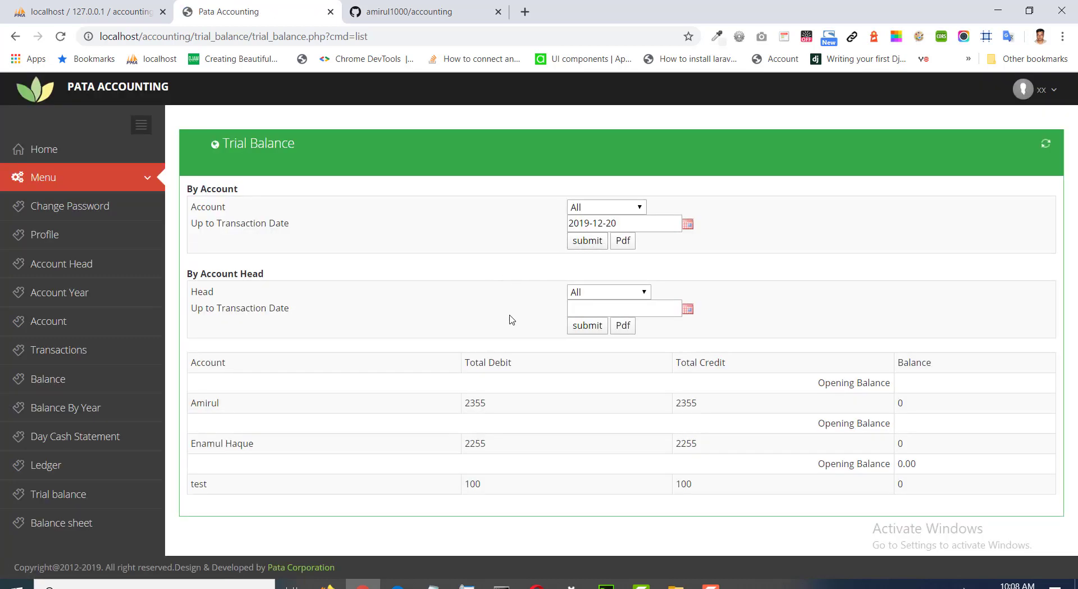
Generate the by-account balance sheet for all accounts up to transaction date 2019-12-20.
click(93, 525)
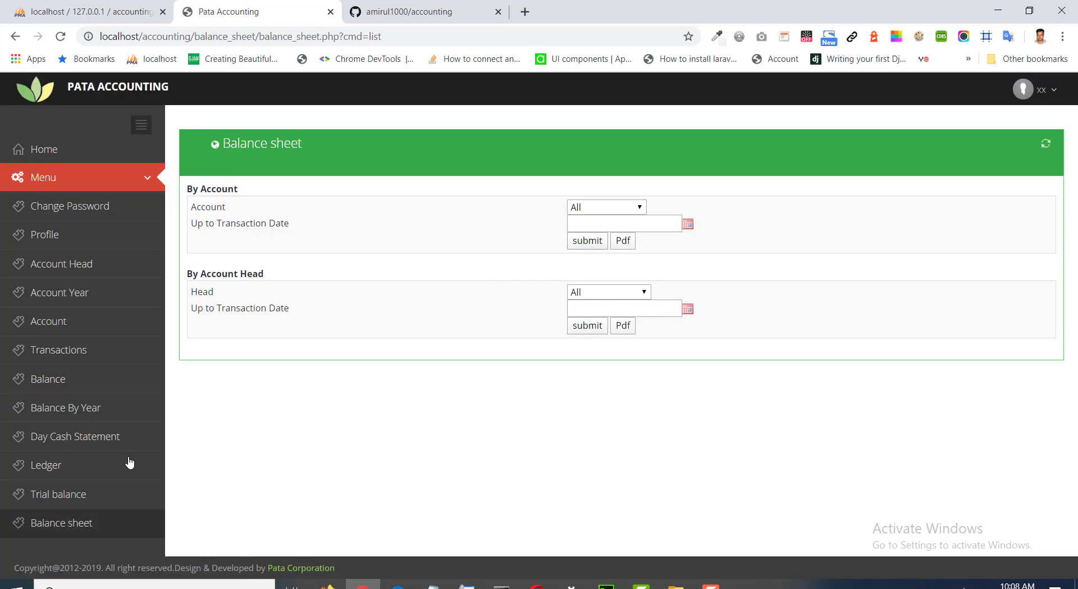
click(687, 224)
click(702, 332)
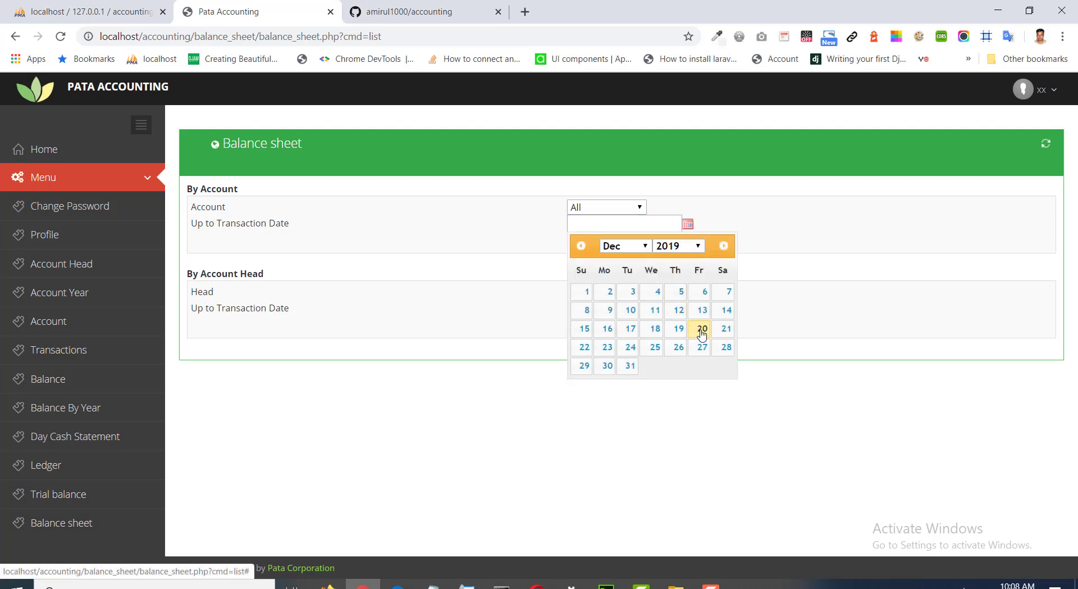
click(584, 247)
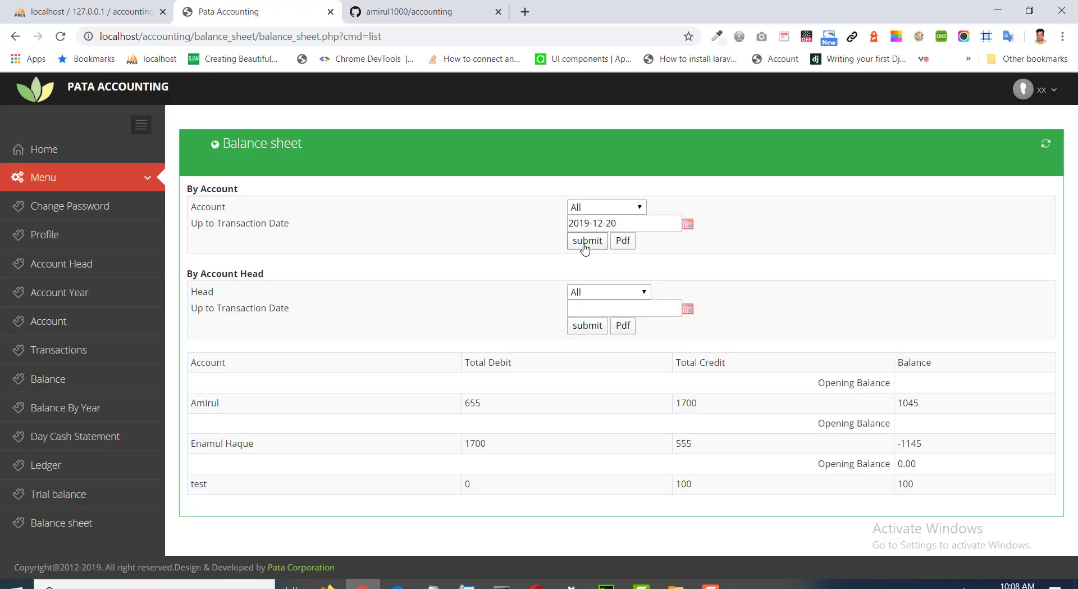
Switch to Dreamweaver, expand the common folder and examine the database connection settings in config.php.
key(alt+Tab)
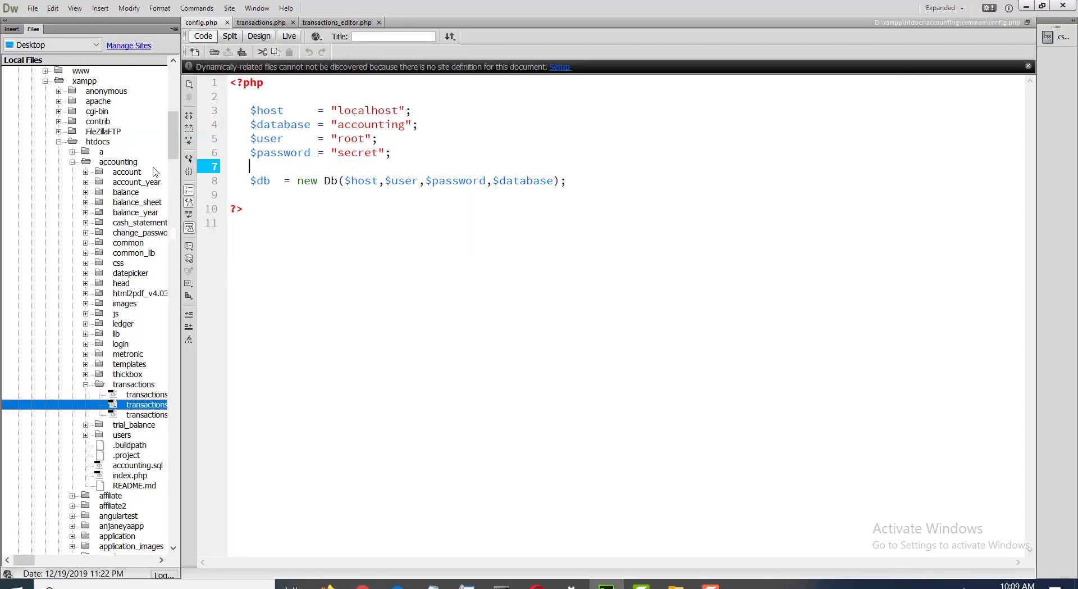
double_click(135, 245)
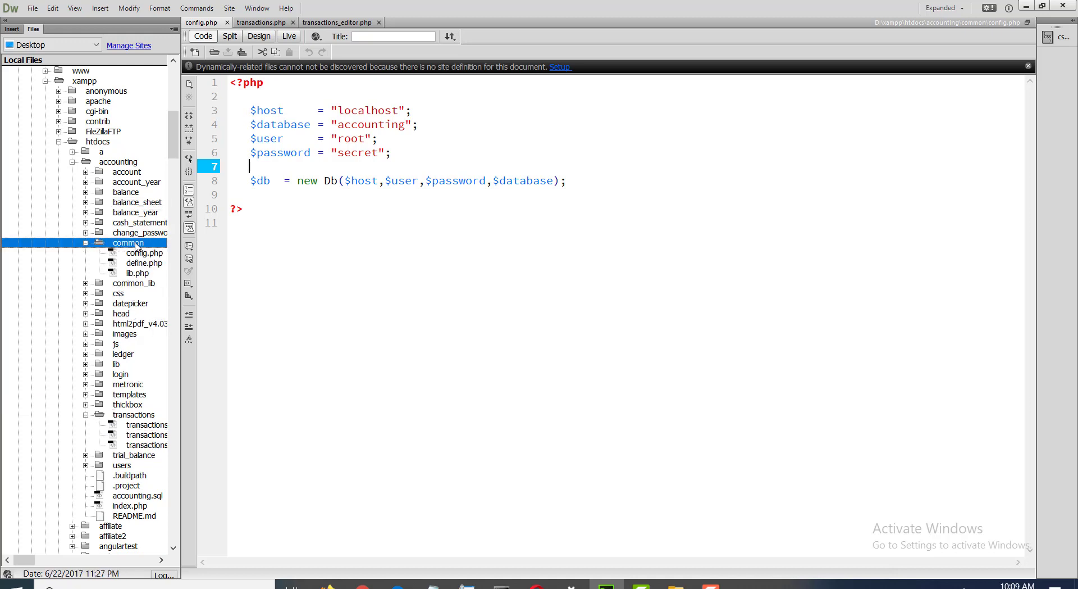
click(143, 252)
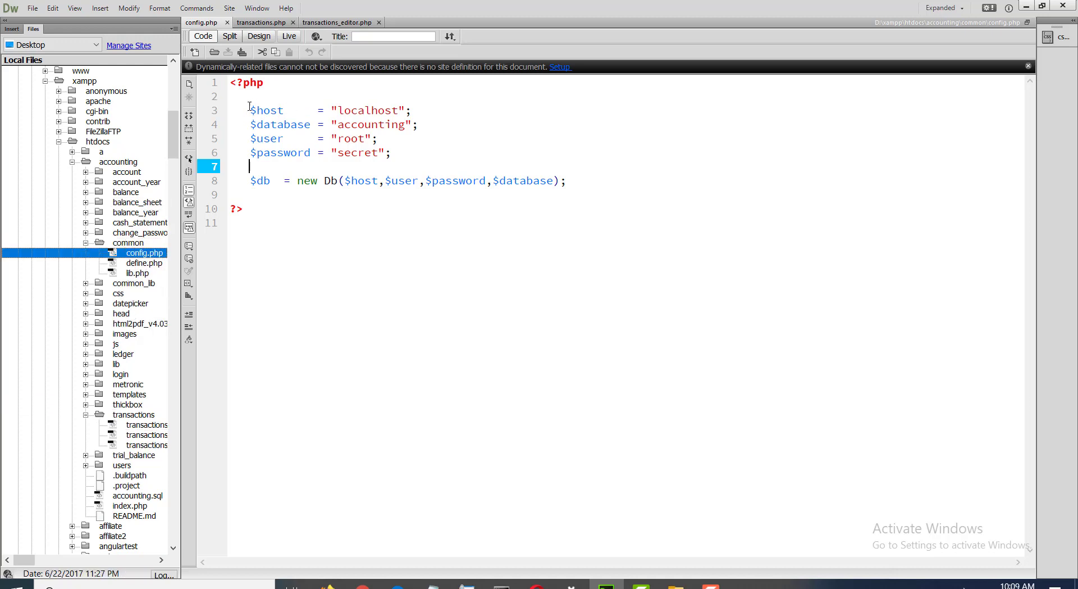
drag(249, 109, 418, 151)
click(423, 163)
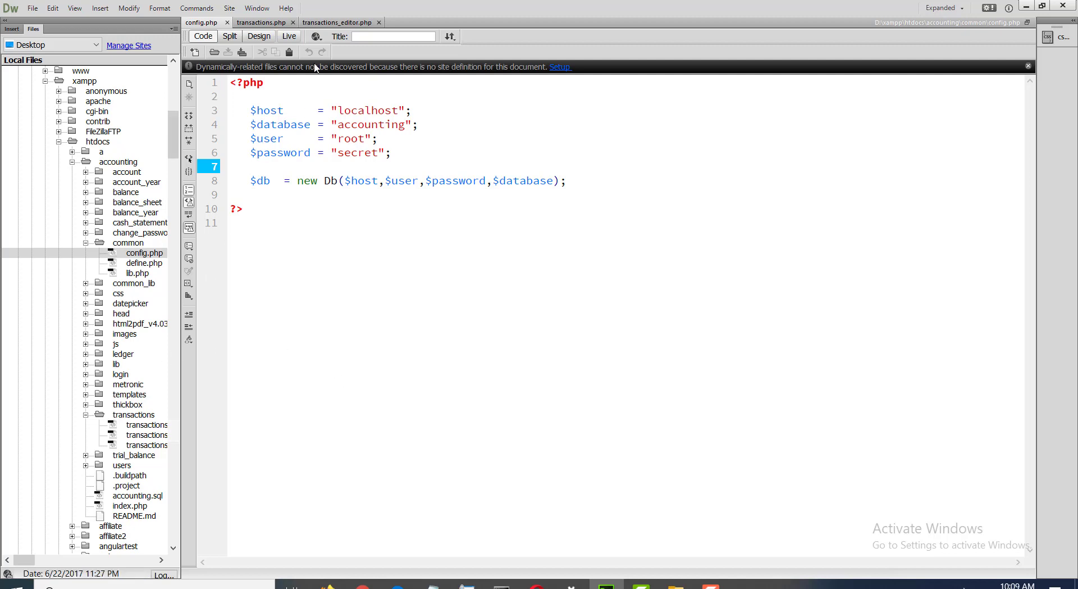
Examine transactions_editor.php, including its form, datepicker setup and the head_id change handler that toggles the debit and credit fields.
click(335, 23)
scroll(791, 216, up, 10)
scroll(600, 369, down, 20)
scroll(599, 369, down, 20)
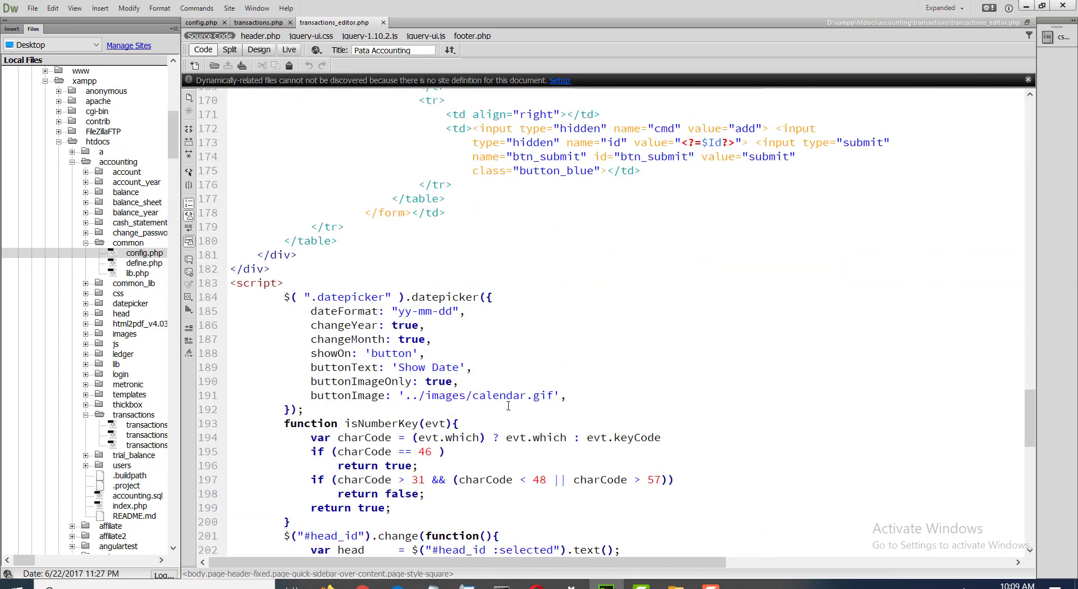
scroll(401, 328, down, 2)
scroll(427, 332, up, 9)
scroll(467, 334, down, 3)
scroll(466, 334, down, 4)
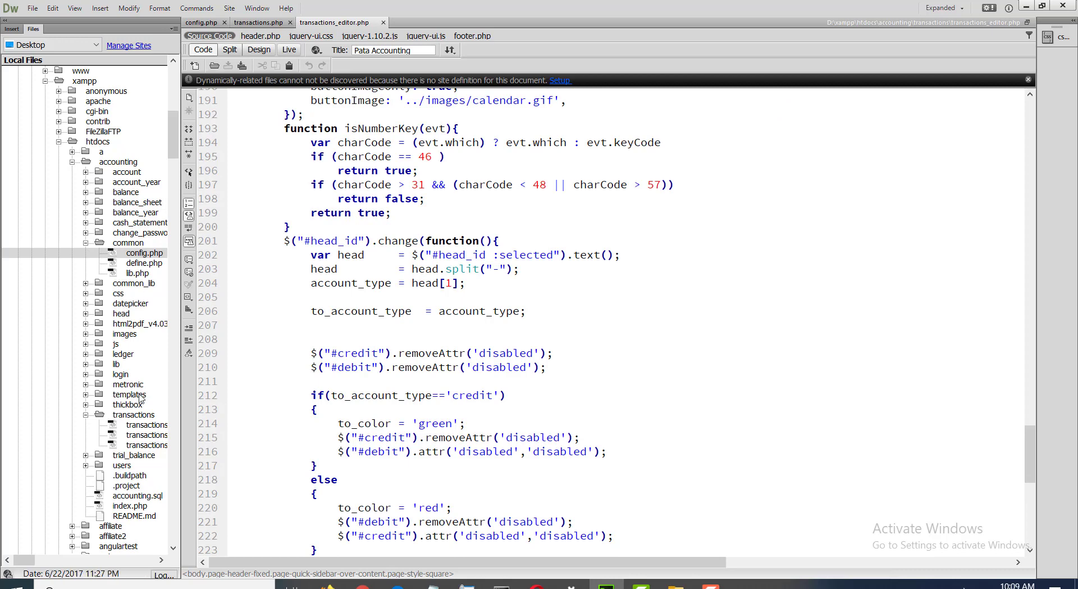
Open transactions.php and examine the credit branch of the 'add' case with its two save_balance calls.
double_click(137, 424)
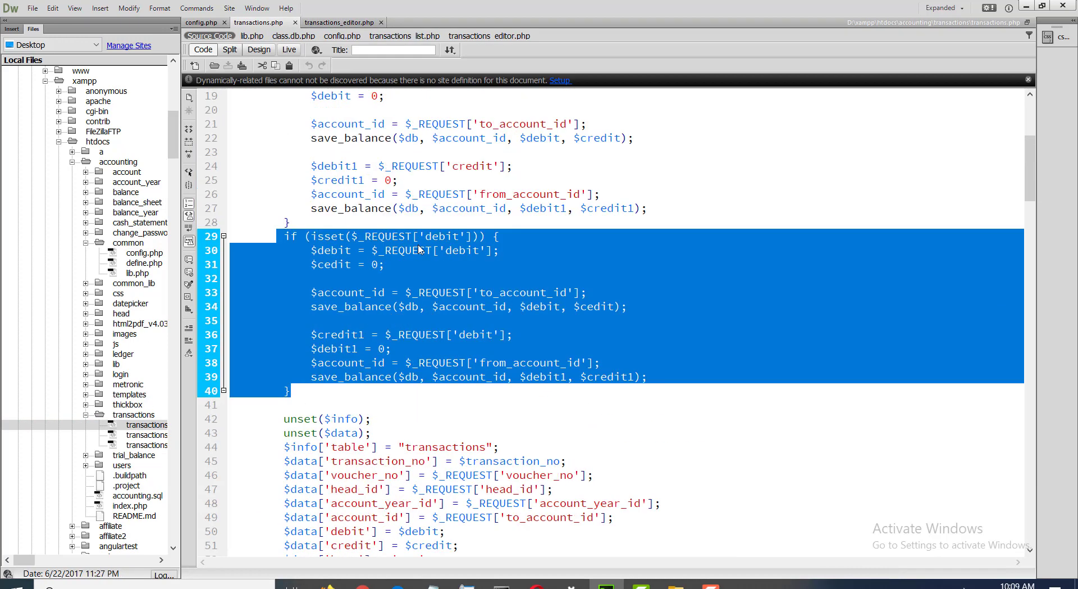
scroll(417, 231, up, 6)
scroll(417, 231, down, 2)
click(358, 208)
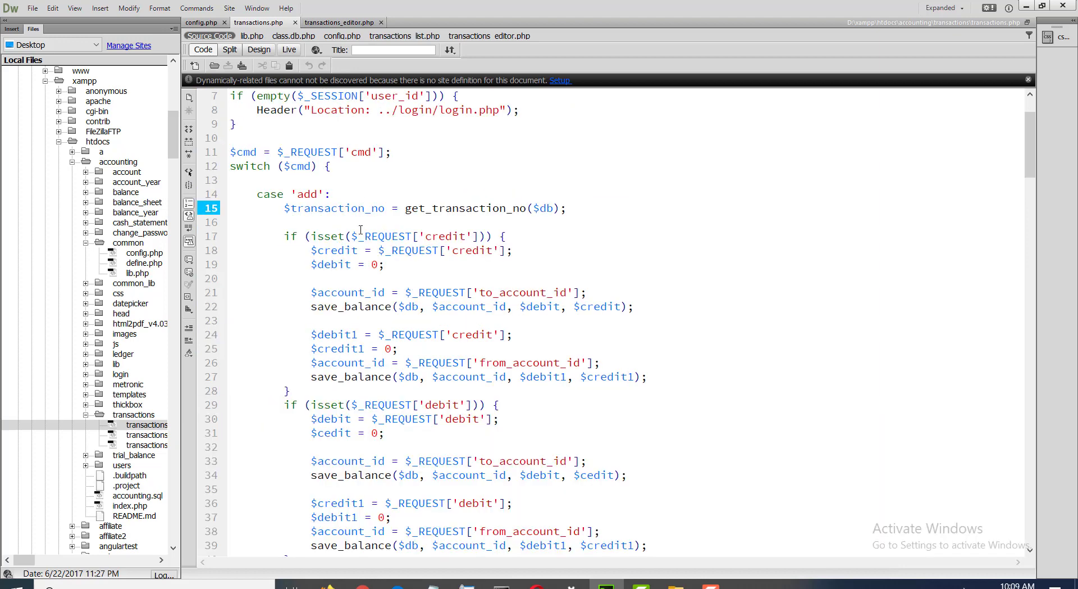
drag(283, 236, 521, 239)
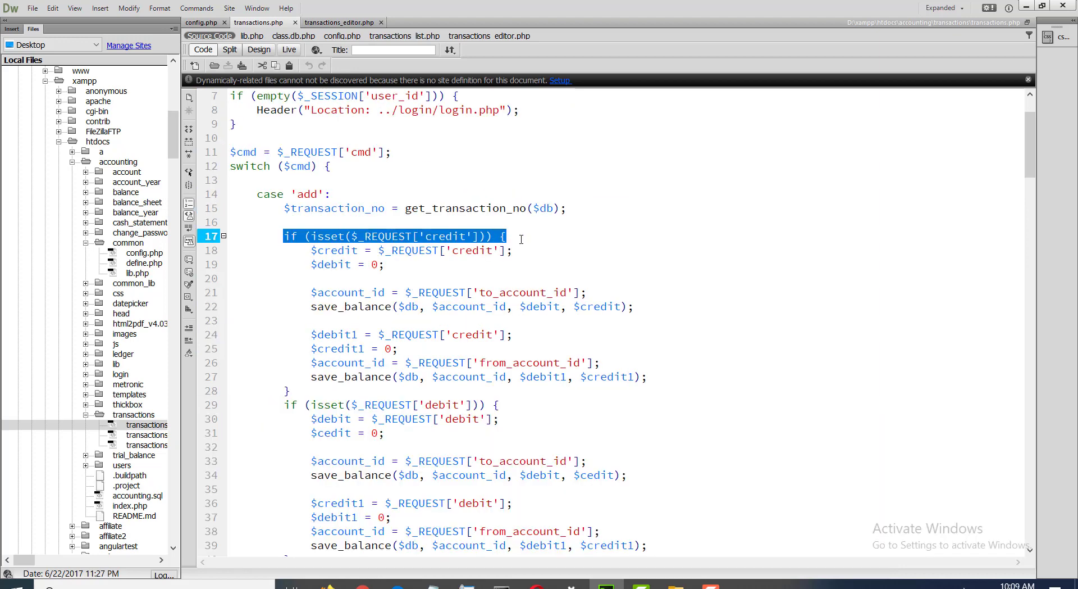
double_click(358, 307)
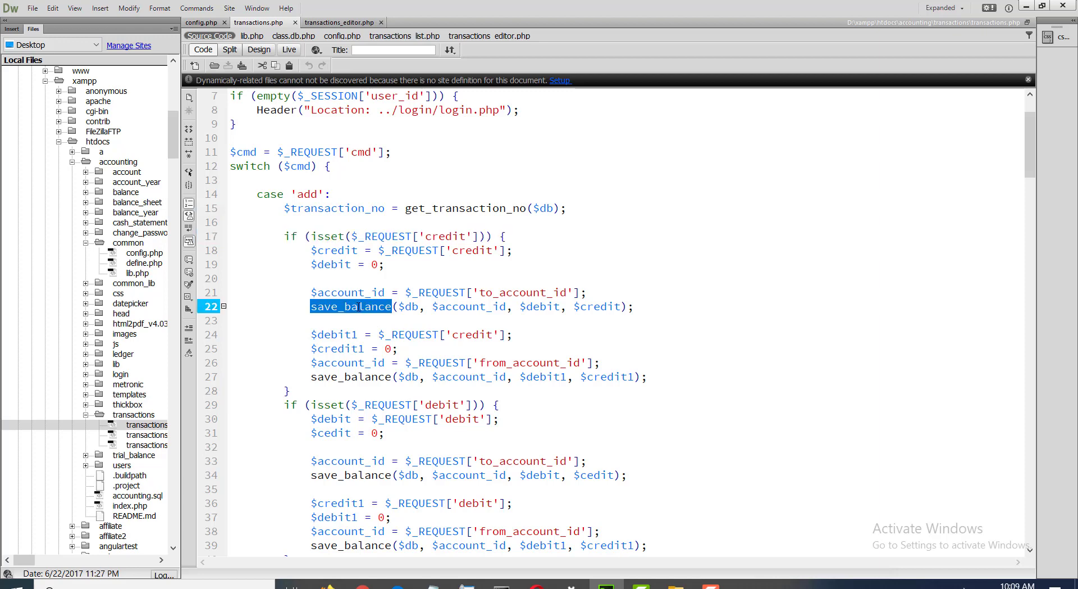
double_click(362, 377)
Examine the debit branch of the 'add' case and how it saves the balances of both accounts.
scroll(365, 365, down, 4)
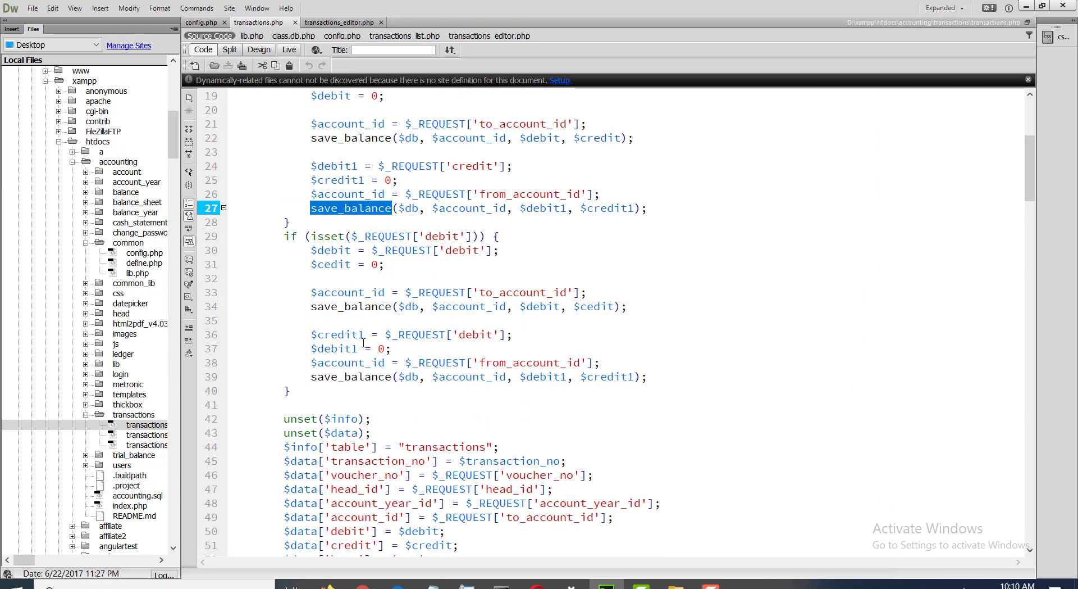
drag(423, 227, 359, 315)
click(444, 350)
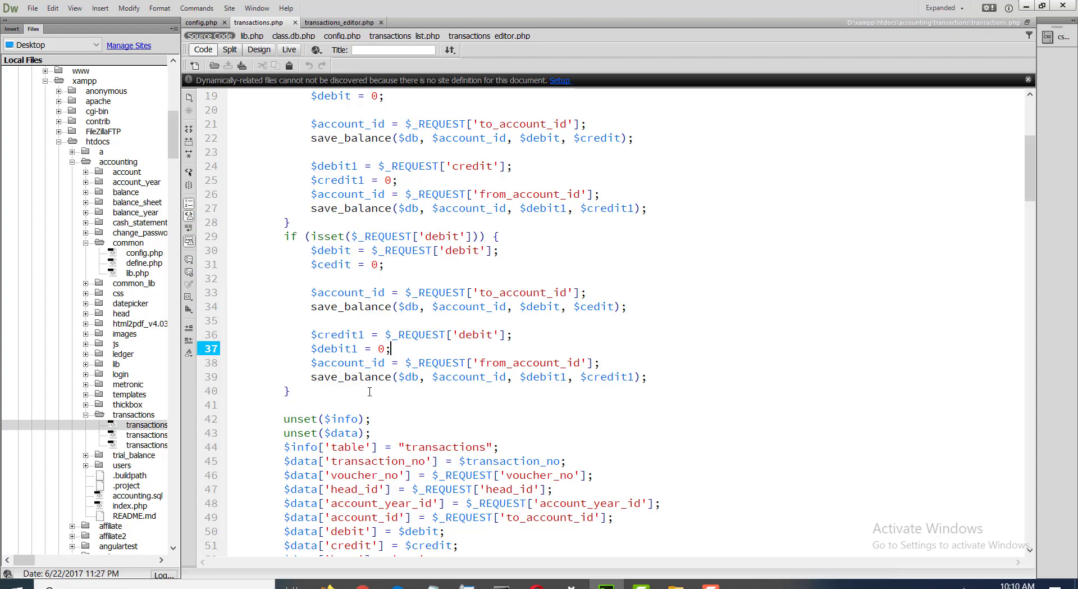
Review the two inserts into the transactions table in the 'add' case, then return to the credit and debit branches.
scroll(367, 365, down, 20)
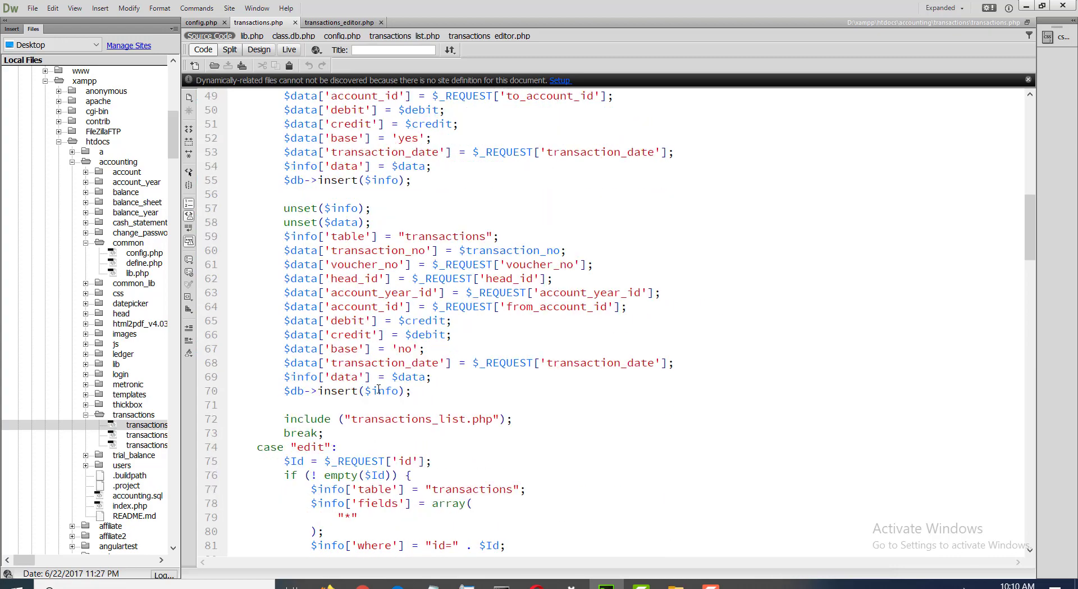
scroll(380, 393, down, 4)
scroll(441, 281, up, 20)
scroll(441, 281, up, 14)
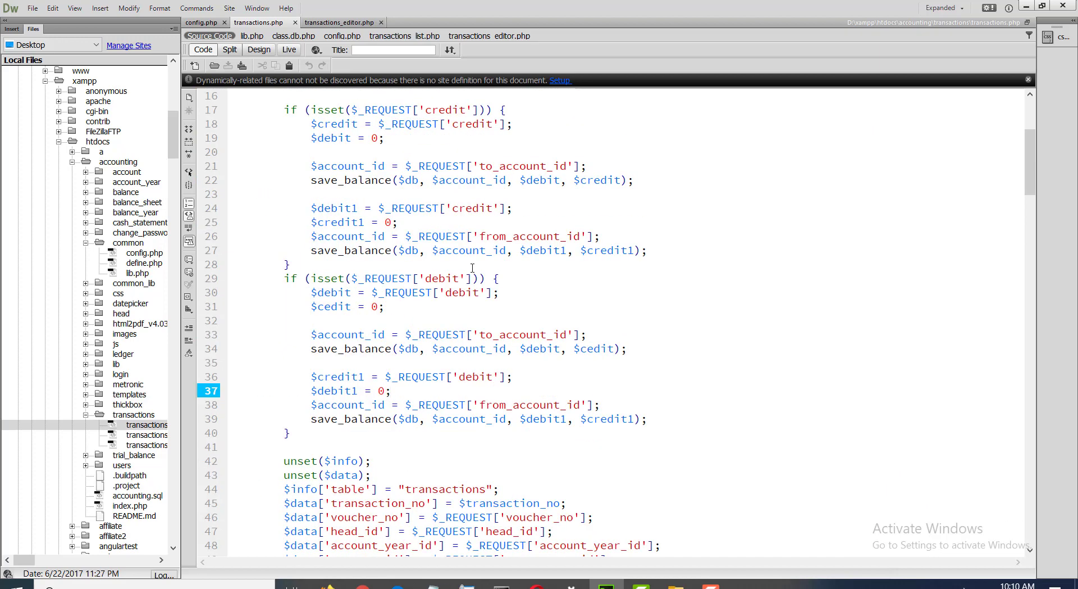